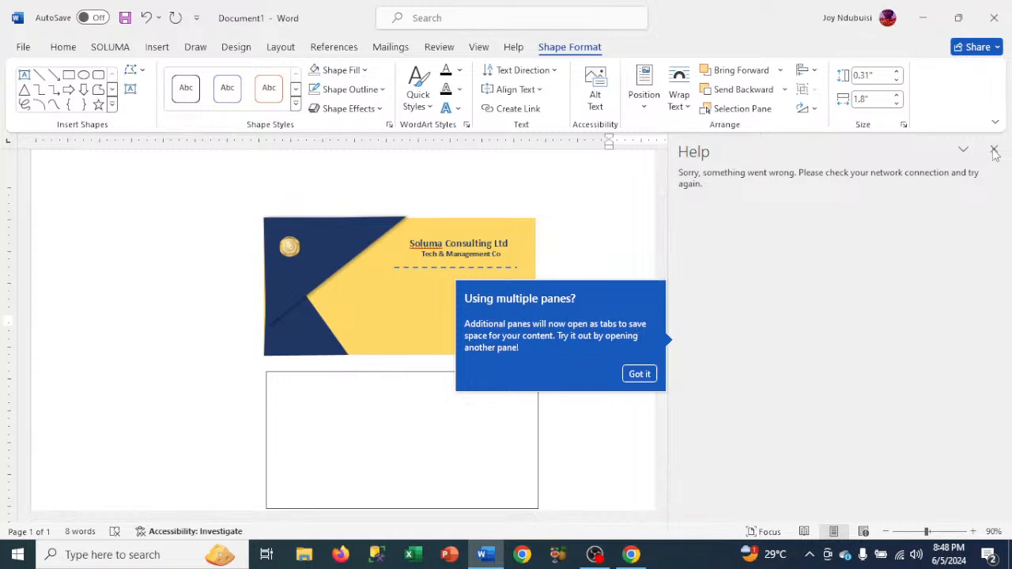
# Close the Help pane and complete the text box beside the card so it reads "Soluma consulting"
pyautogui.click(994, 151)
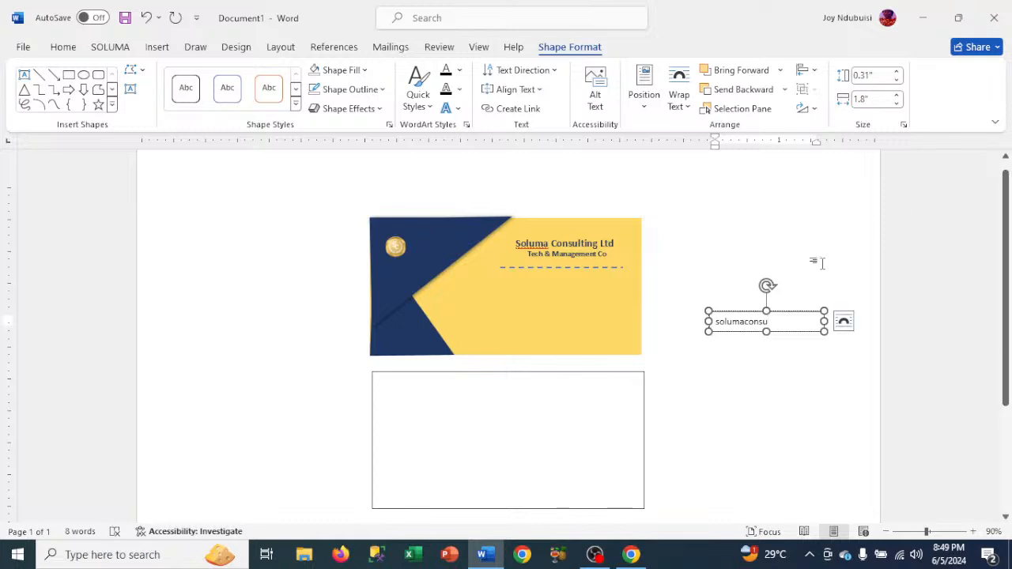
pyautogui.click(744, 321)
pyautogui.write('LT')
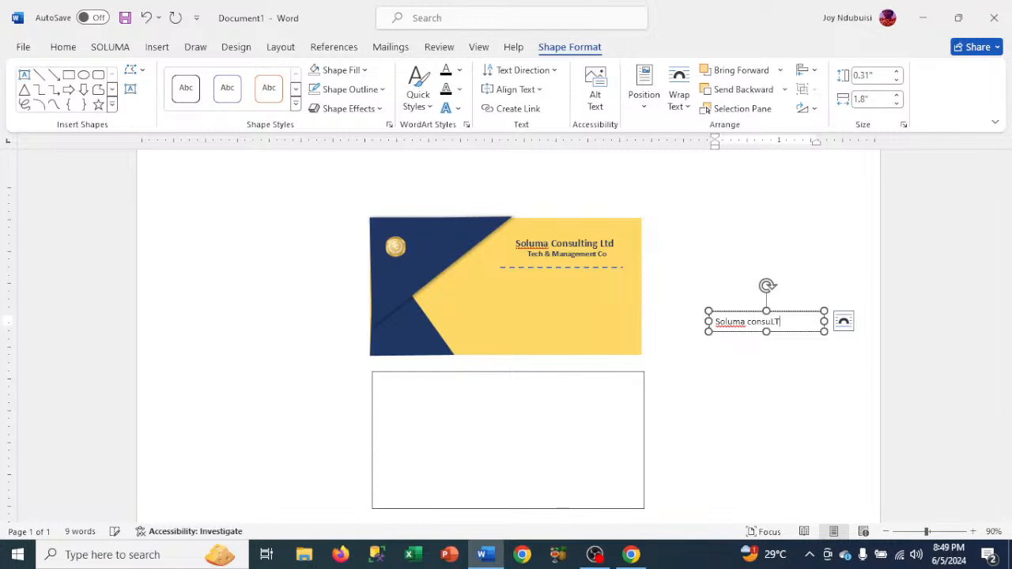
pyautogui.write('IN')
# Move the text box onto the yellow area below the dashed line and shrink it to about 1.09" wide and 0.27" high
pyautogui.moveTo(781, 316); pyautogui.dragTo(580, 284)
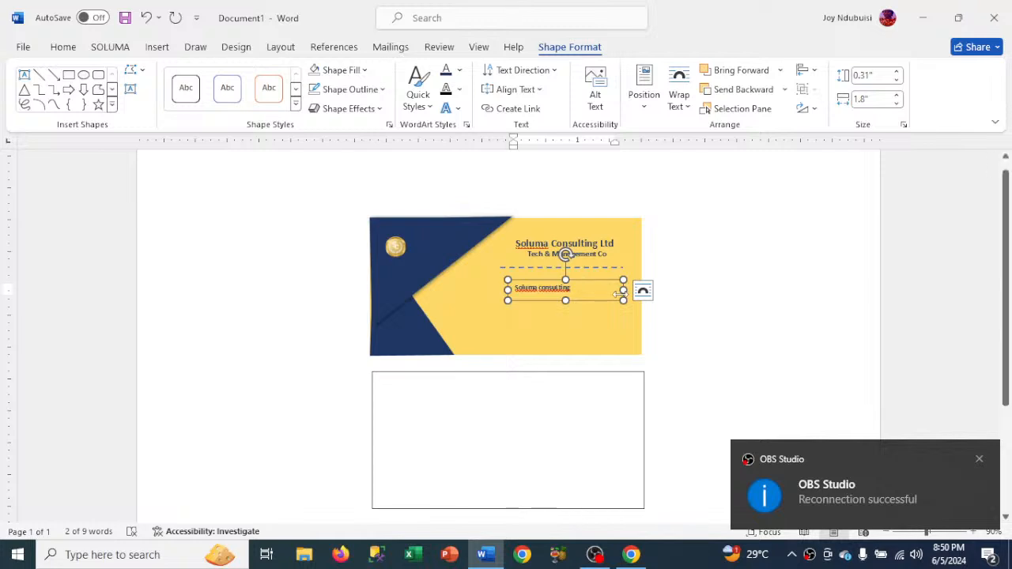
pyautogui.moveTo(623, 290); pyautogui.dragTo(578, 289)
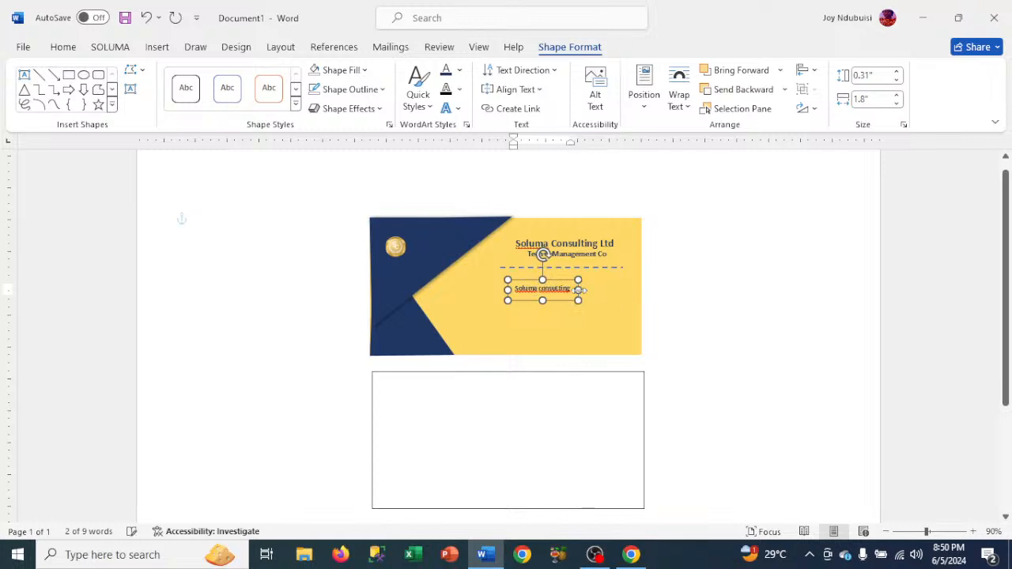
pyautogui.moveTo(542, 300); pyautogui.dragTo(542, 298)
# Duplicate the "Soluma consulting" text box and place the copy directly beneath the original
pyautogui.hotkey('ctrl', 'd')
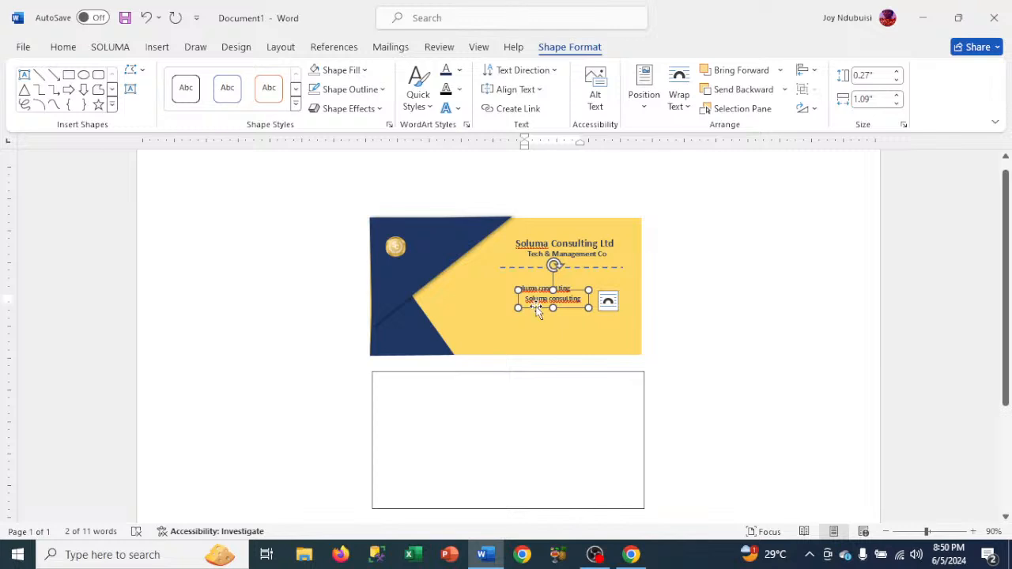
pyautogui.moveTo(537, 311); pyautogui.dragTo(528, 308)
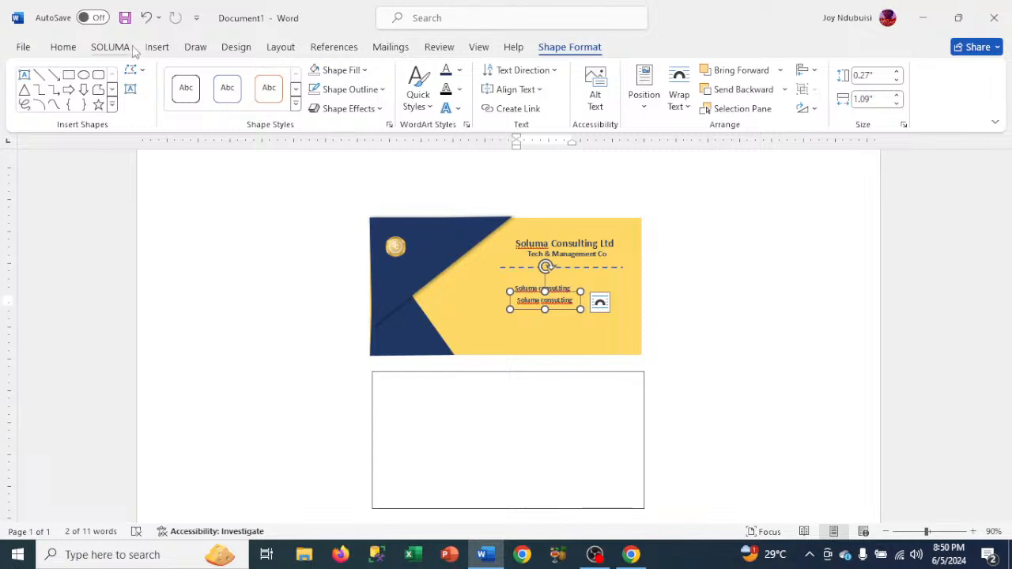
# Try to define a new bullet for the duplicated text using a symbol from the Wingdings font
pyautogui.click(66, 49)
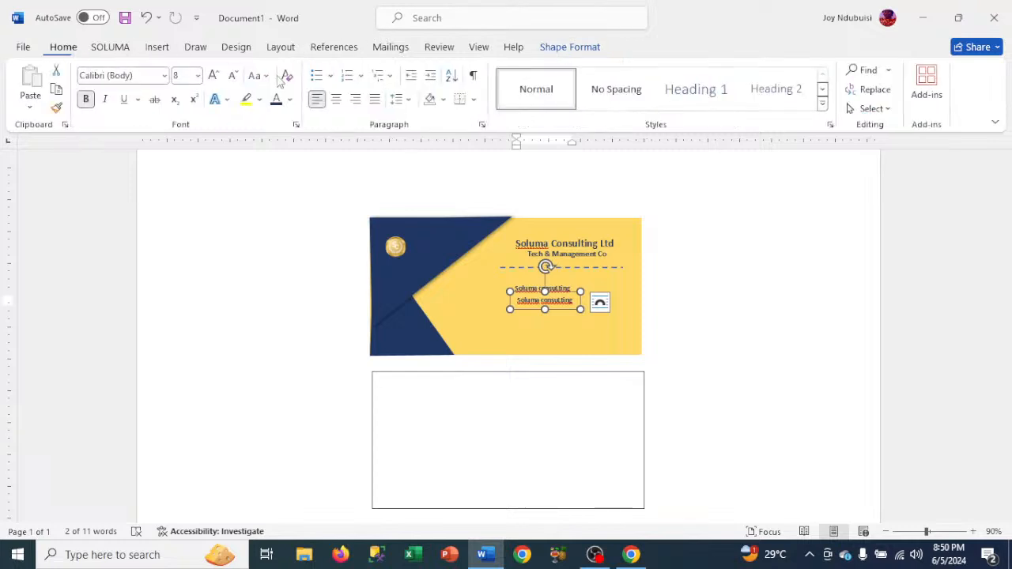
pyautogui.click(331, 76)
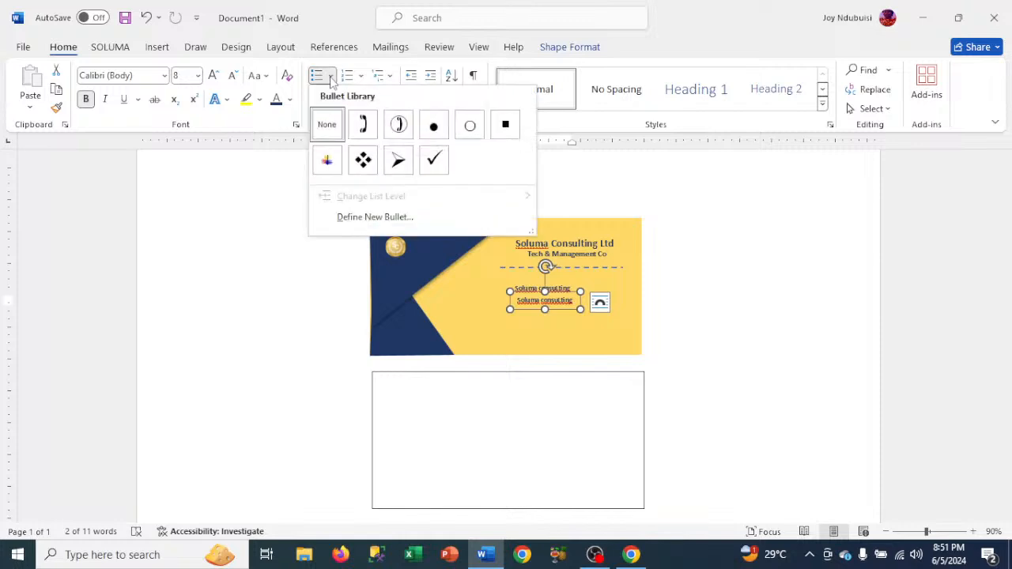
pyautogui.click(370, 221)
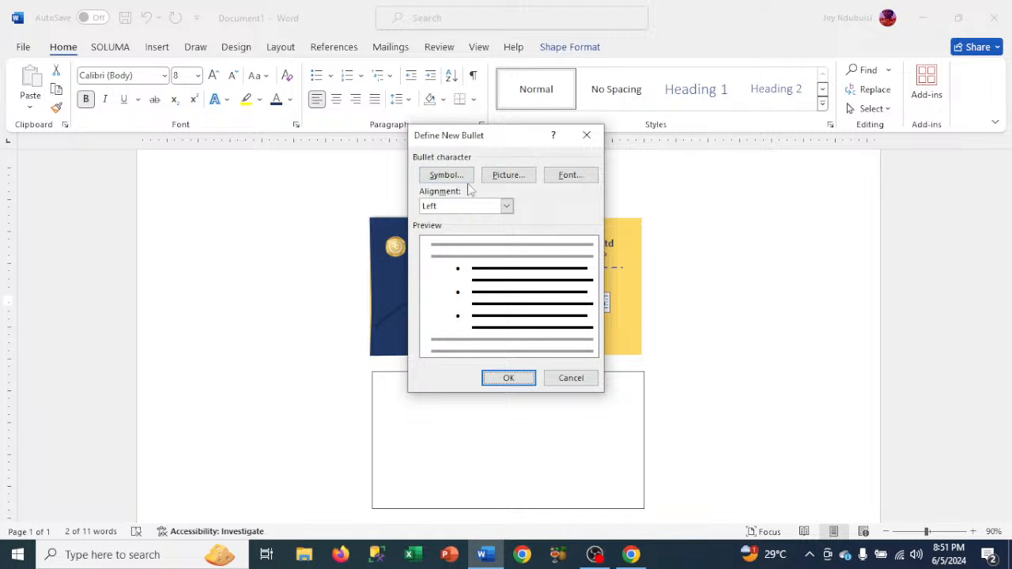
pyautogui.click(447, 174)
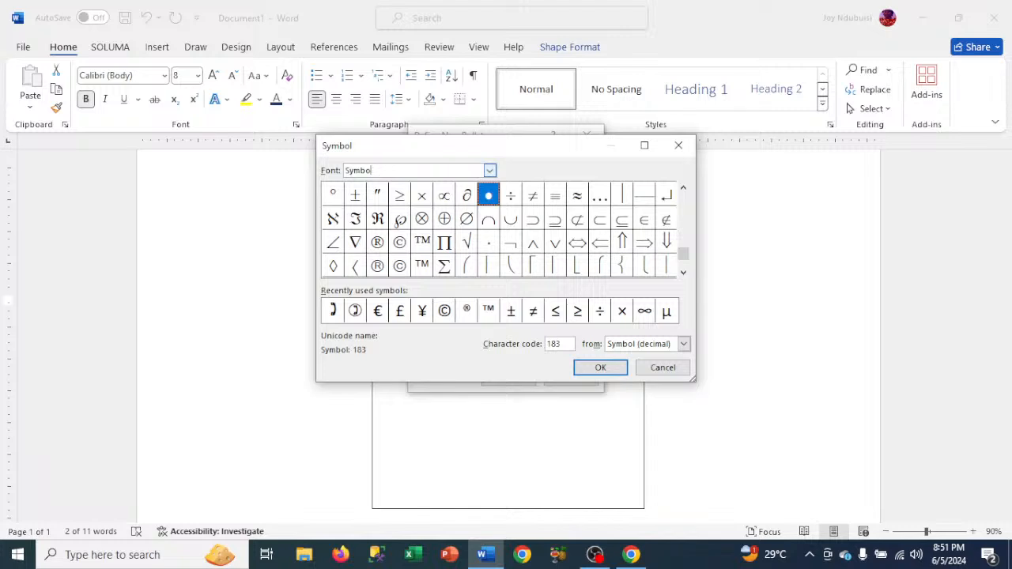
pyautogui.press('BackSpace')
pyautogui.press('BackSpace')
pyautogui.press('BackSpace')
pyautogui.press('BackSpace')
pyautogui.press('BackSpace')
pyautogui.press('BackSpace')
pyautogui.write('wingd')
pyautogui.click(489, 170)
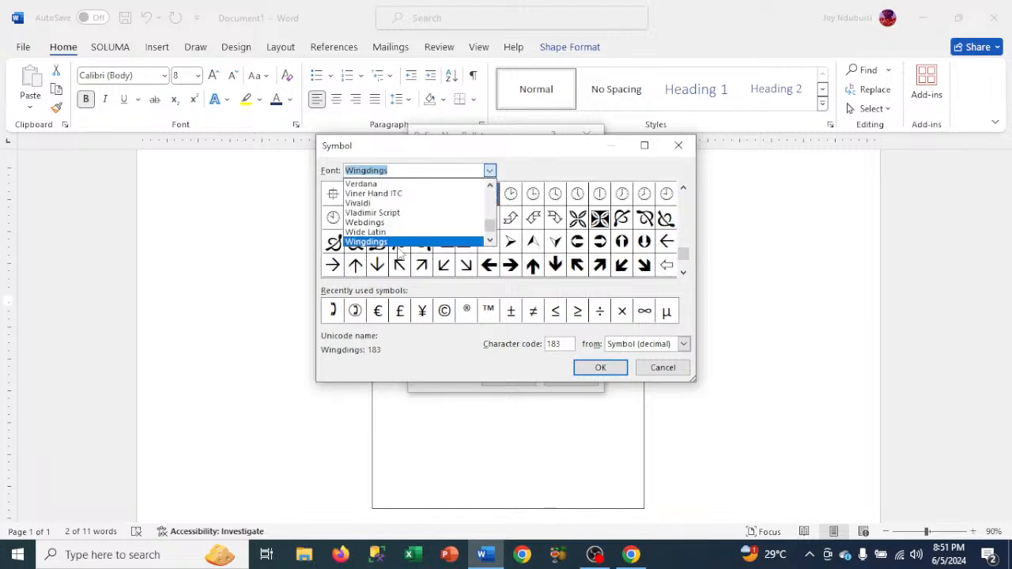
pyautogui.click(490, 241)
pyautogui.click(490, 242)
pyautogui.click(490, 241)
pyautogui.click(490, 241)
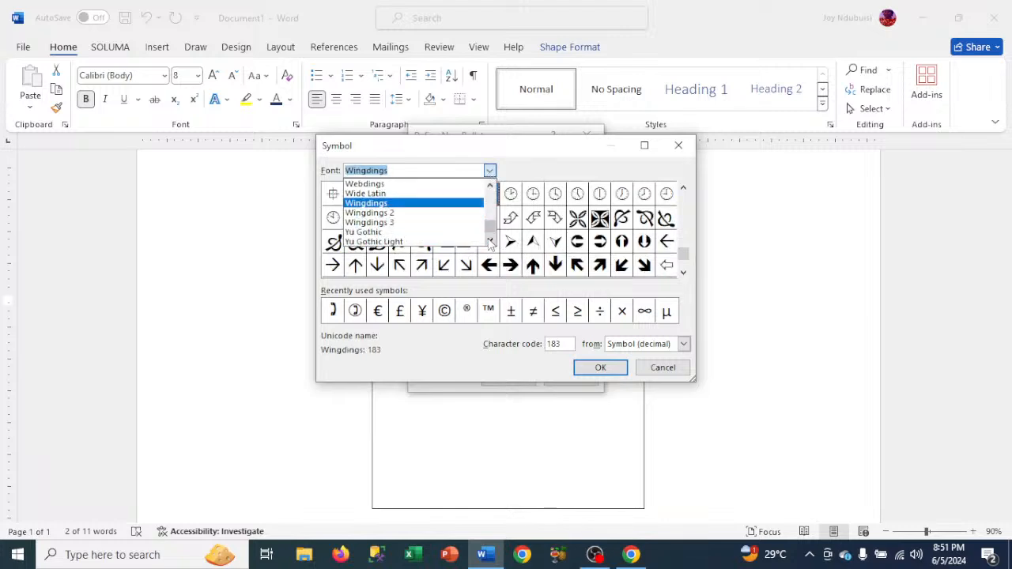
pyautogui.click(373, 196)
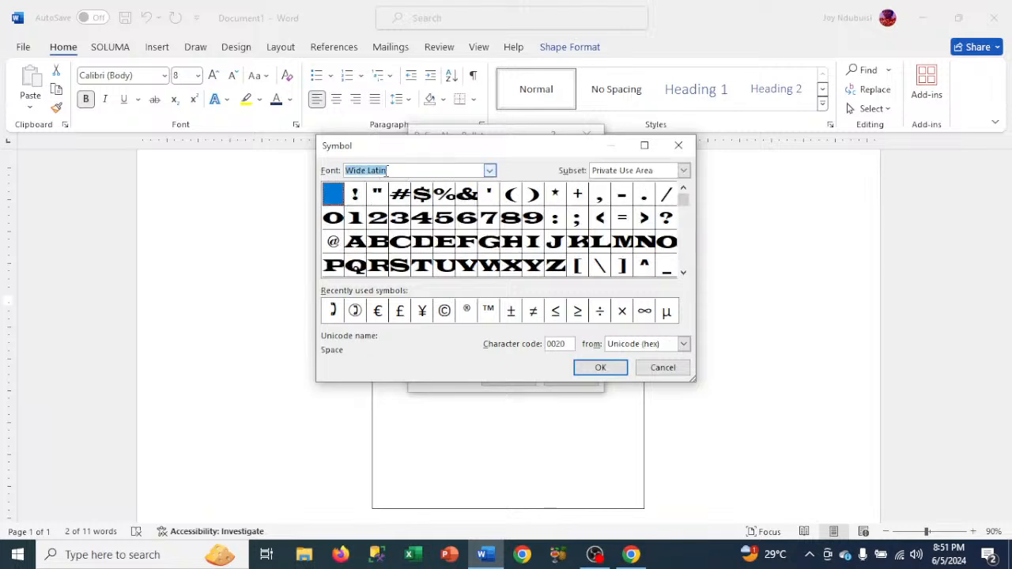
pyautogui.write('wind')
pyautogui.press('BackSpace')
pyautogui.write('gd')
pyautogui.click(489, 170)
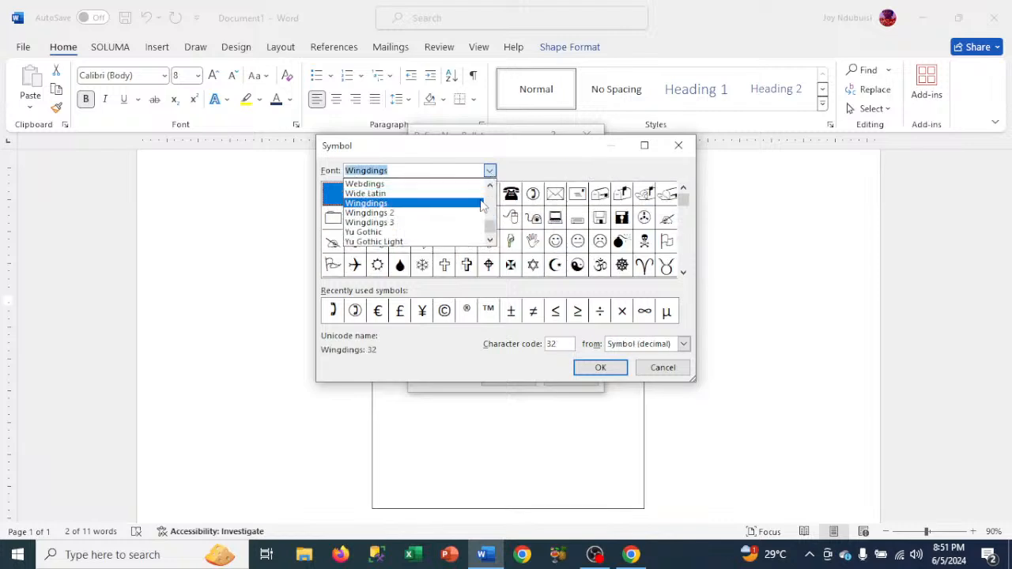
pyautogui.click(395, 204)
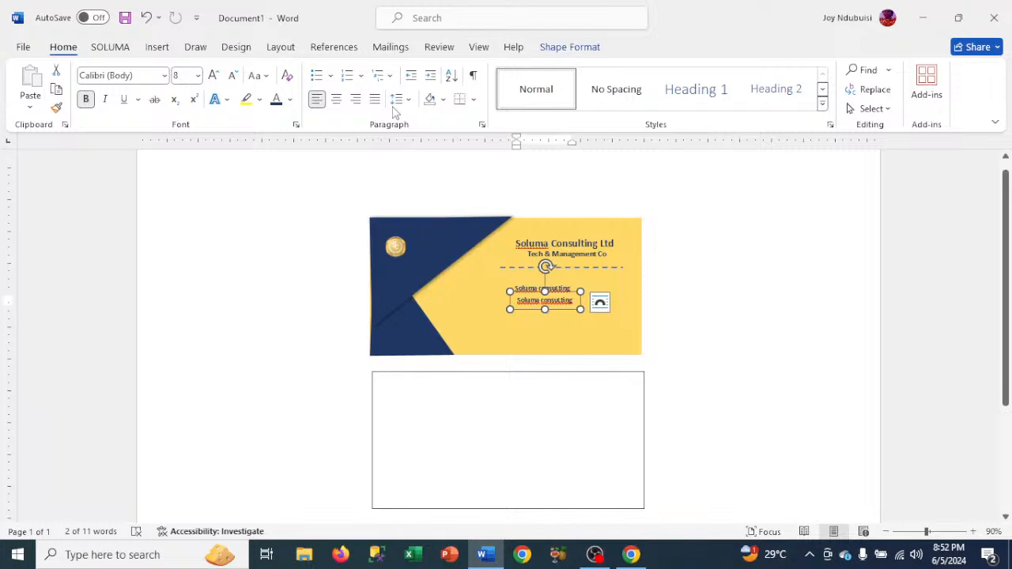
# Try to insert an icon from the icon library
pyautogui.click(156, 49)
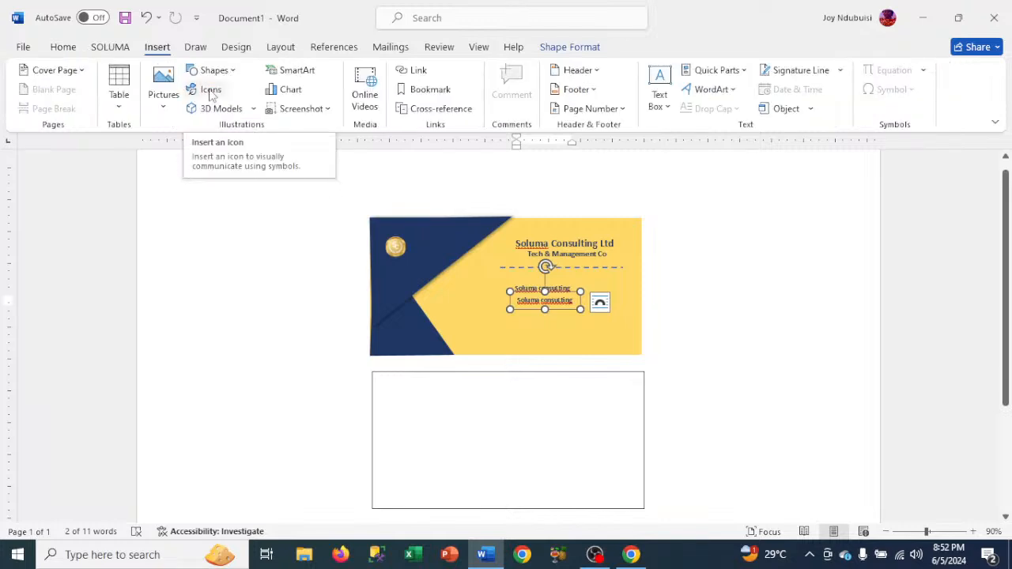
pyautogui.click(209, 90)
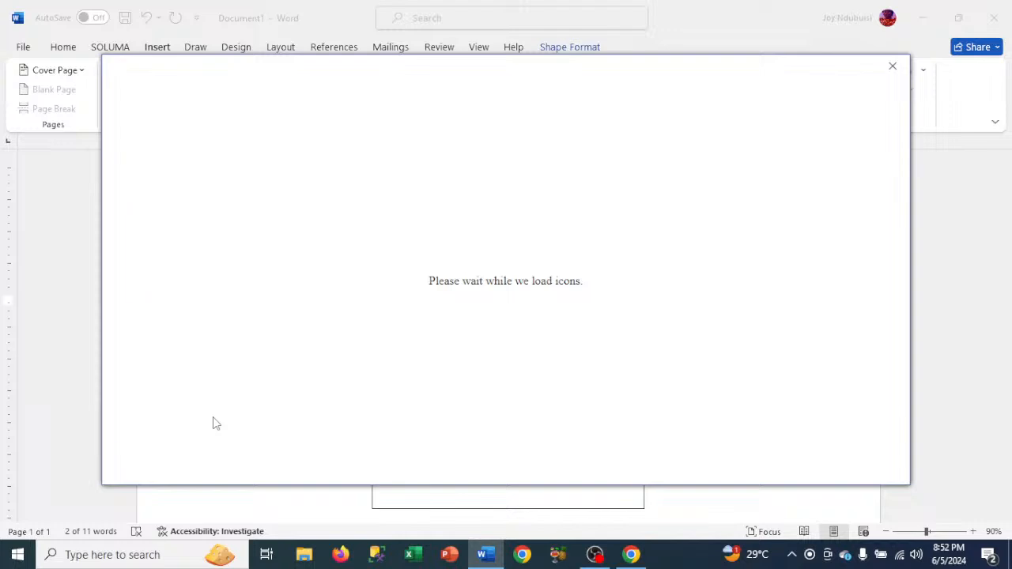
pyautogui.click(892, 67)
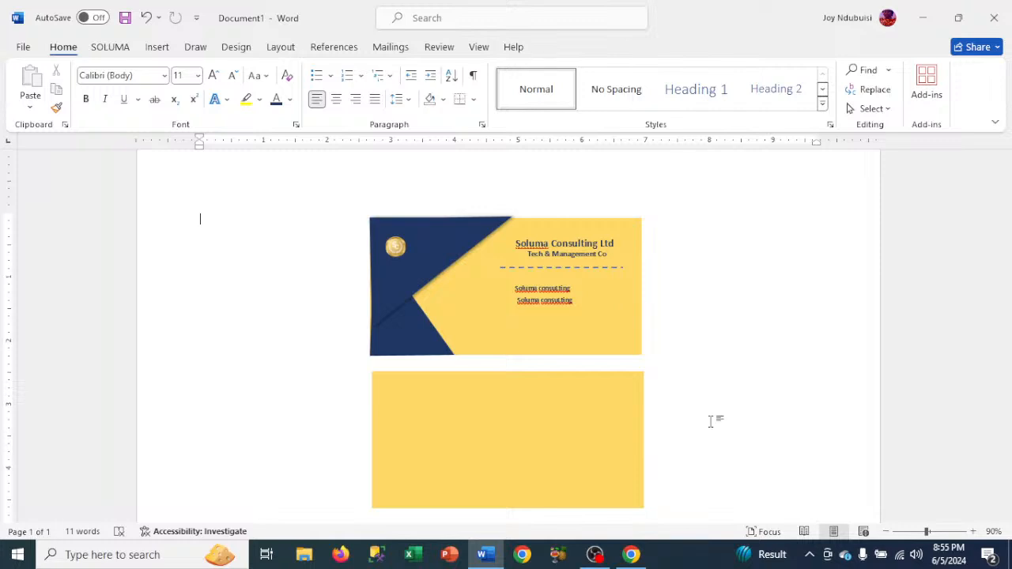
# Create a new blank document and set its paper size to A4
pyautogui.hotkey('ctrl', 'n')
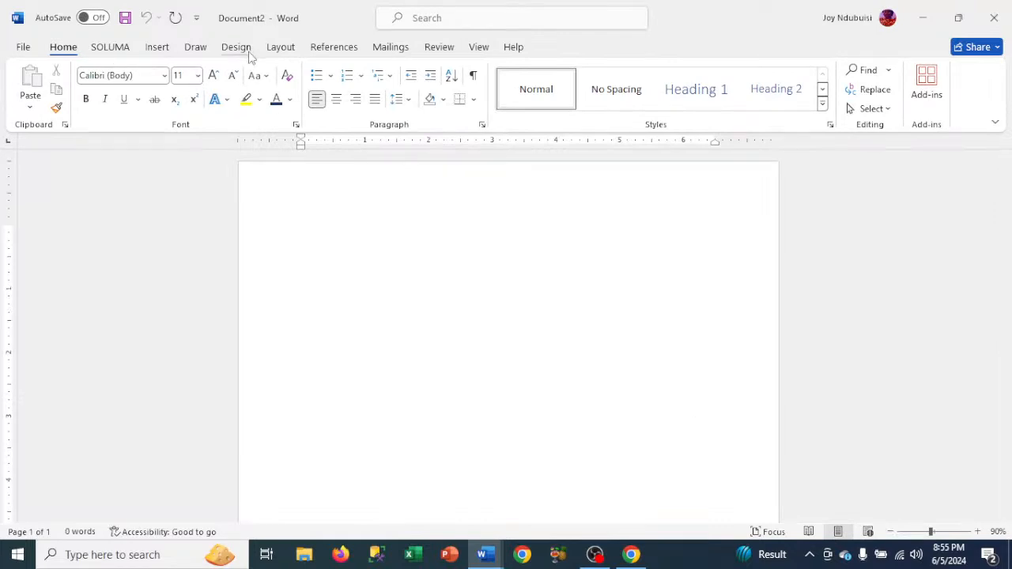
pyautogui.click(280, 47)
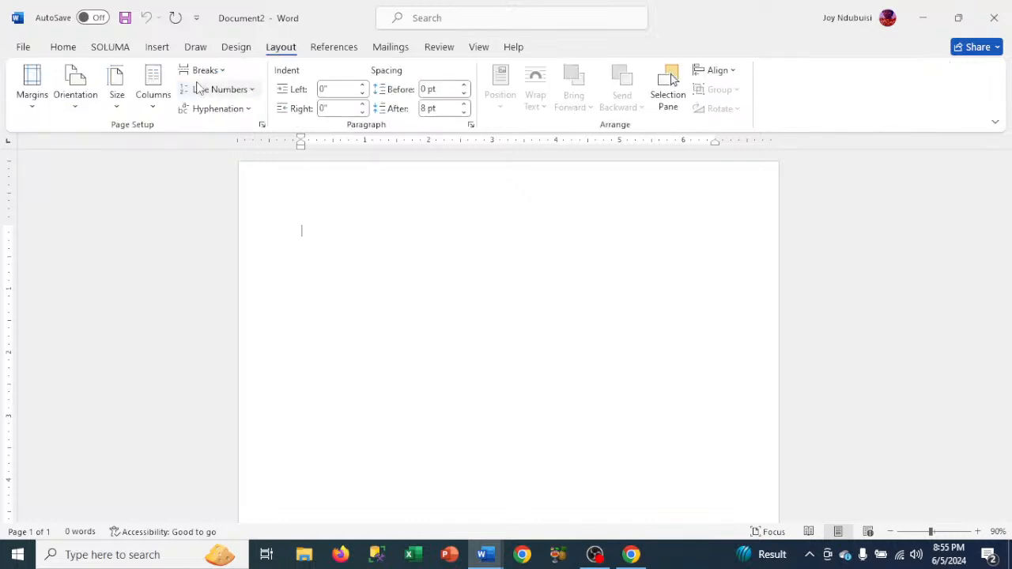
pyautogui.click(119, 90)
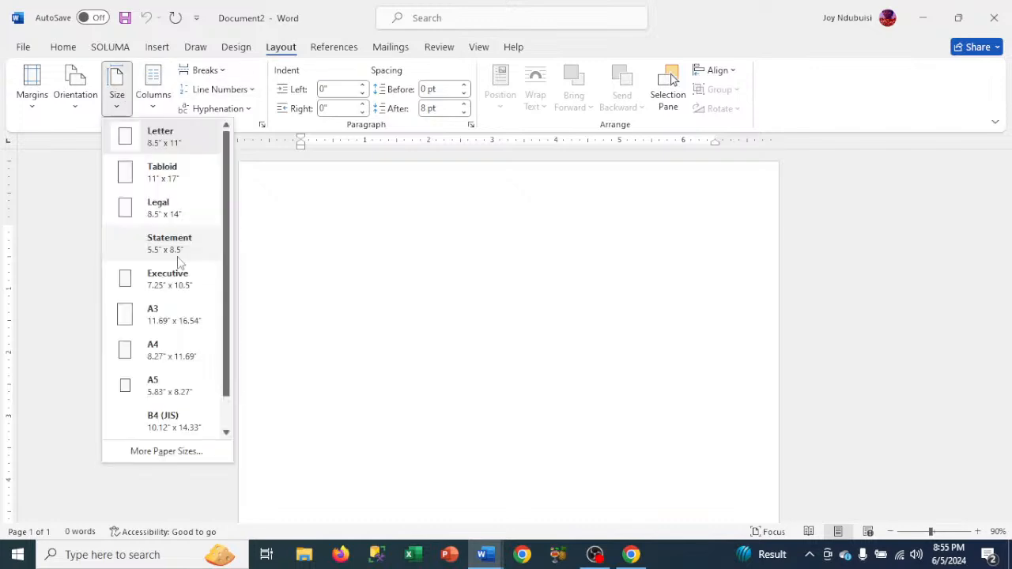
pyautogui.click(154, 349)
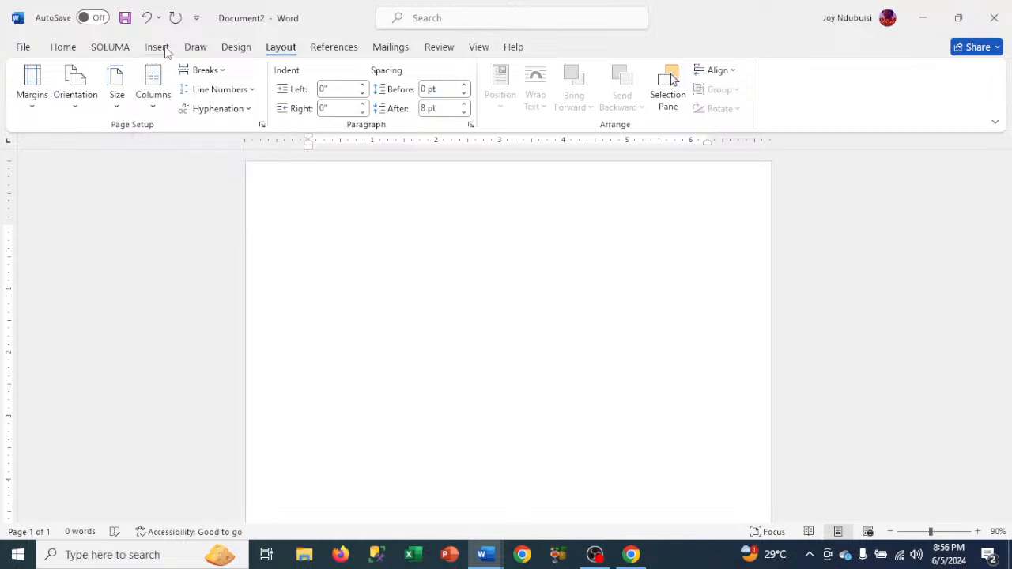
# Add a custom picture watermark using the gold logo file IMG-20240508-WA0011 from the Desktop
pyautogui.click(238, 49)
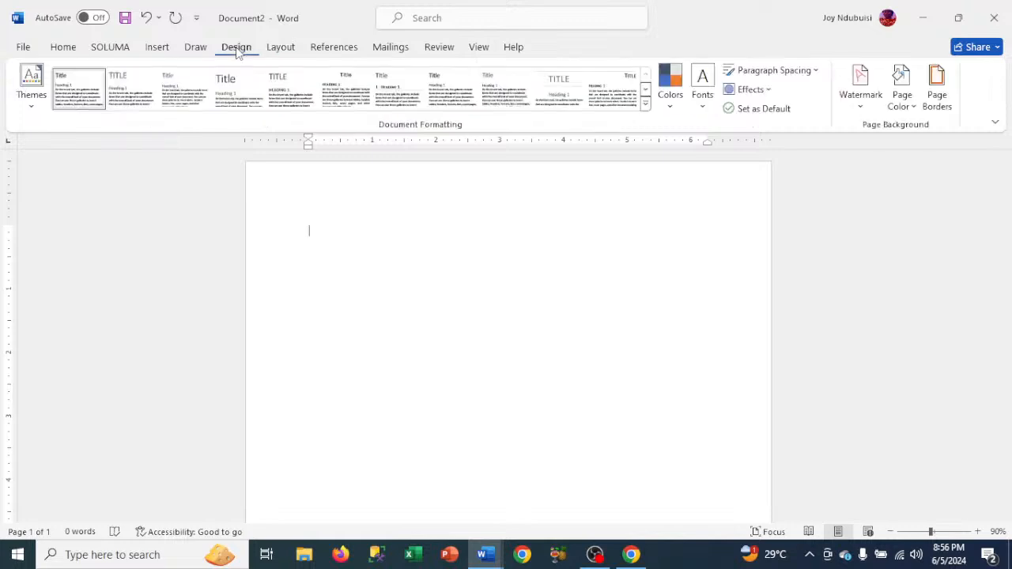
pyautogui.click(859, 101)
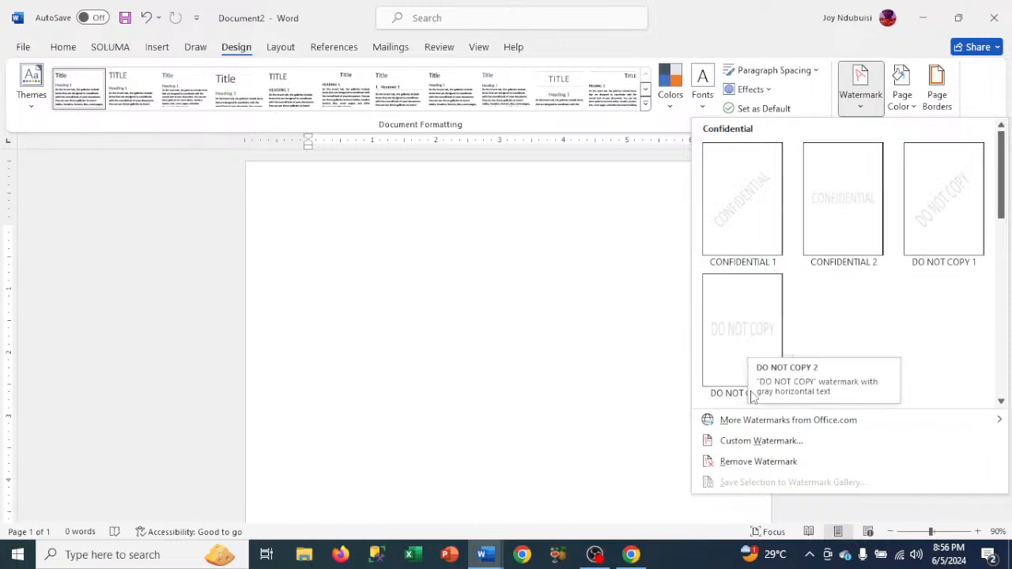
pyautogui.click(752, 442)
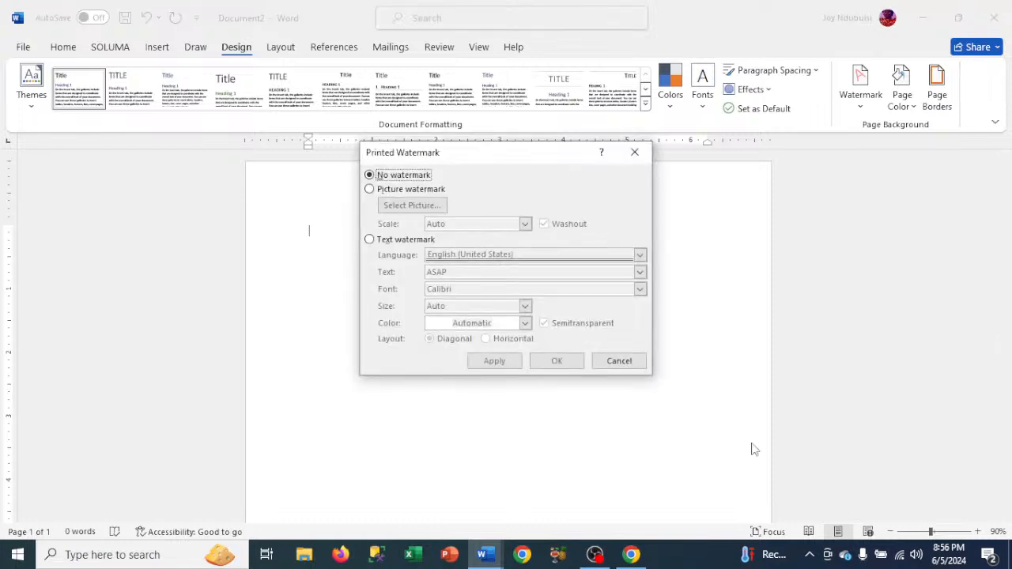
pyautogui.click(371, 190)
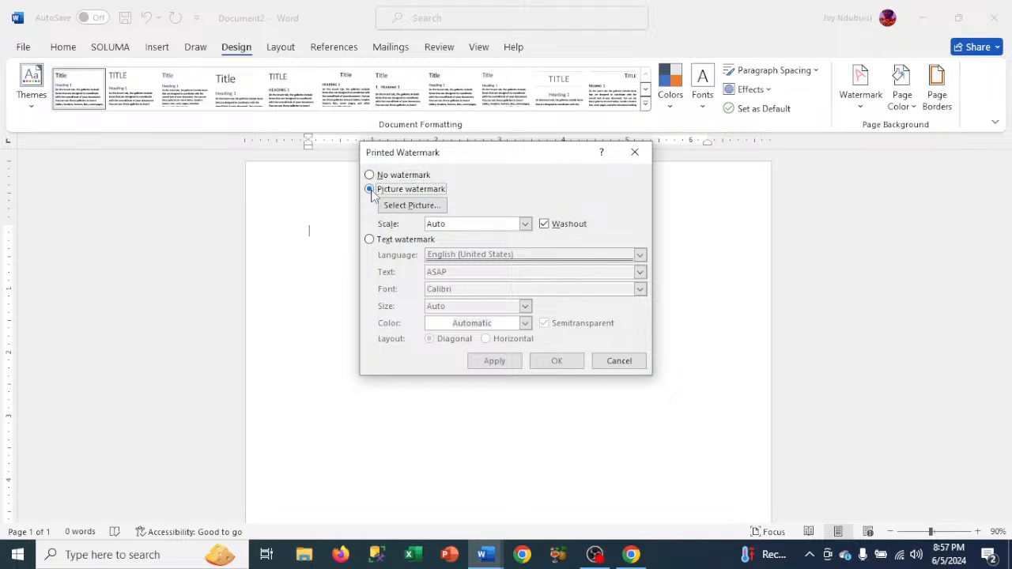
pyautogui.click(411, 205)
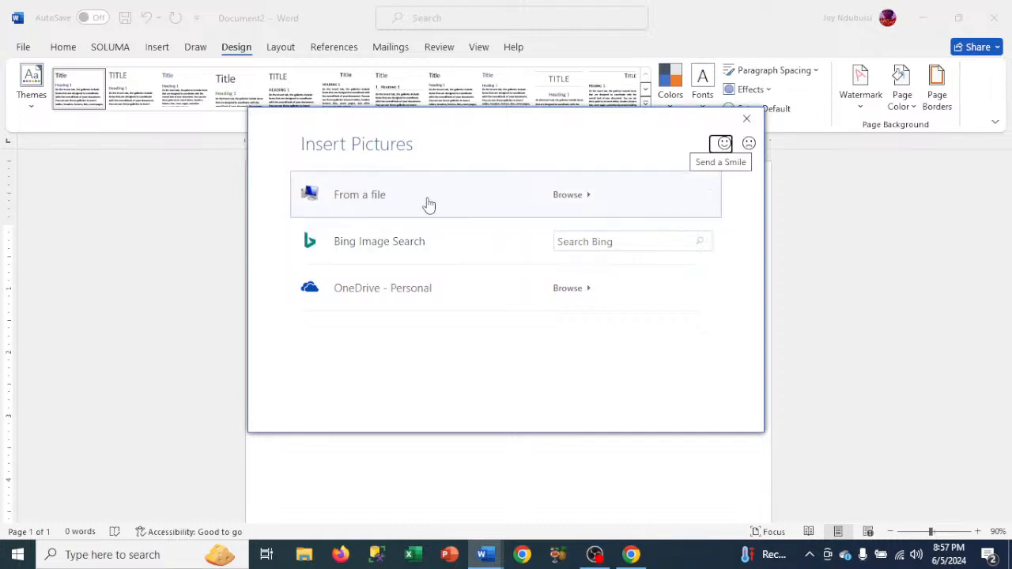
pyautogui.click(363, 204)
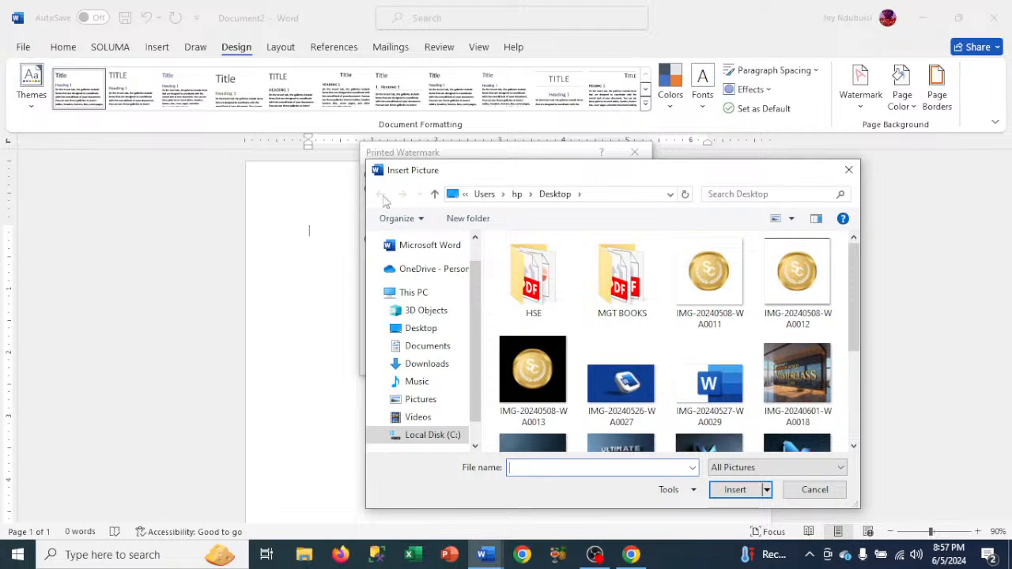
pyautogui.click(703, 277)
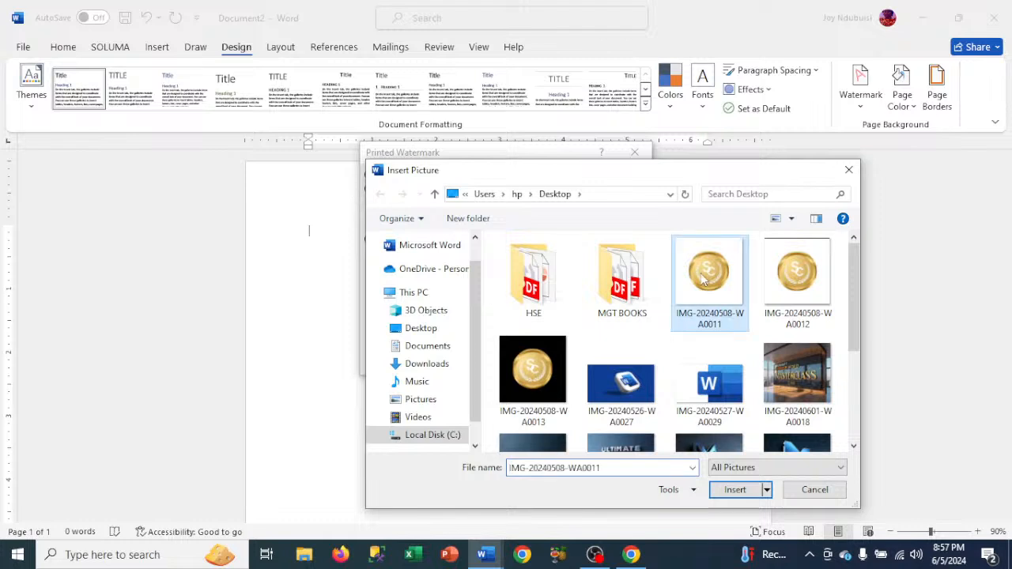
pyautogui.click(734, 490)
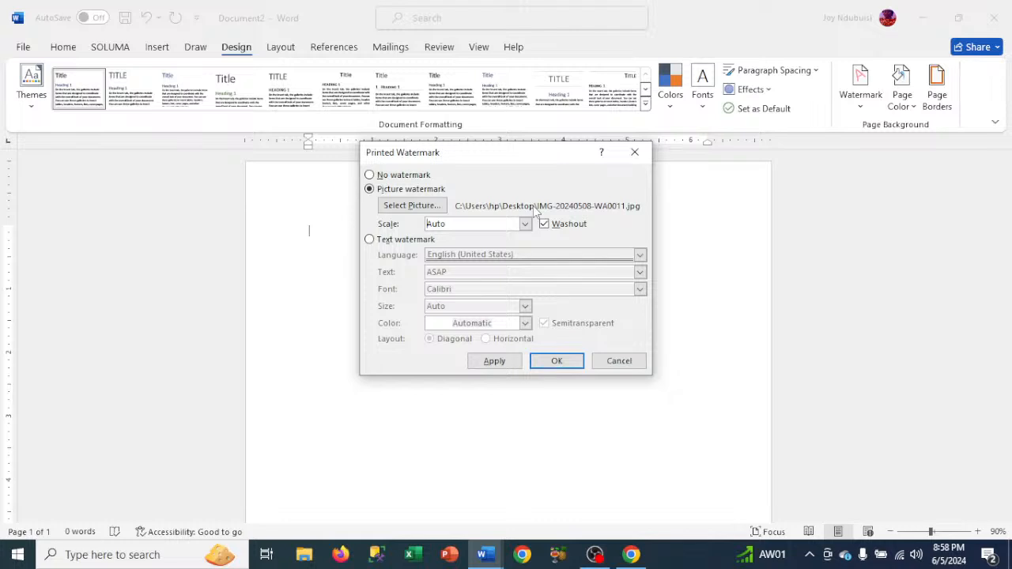
pyautogui.click(500, 364)
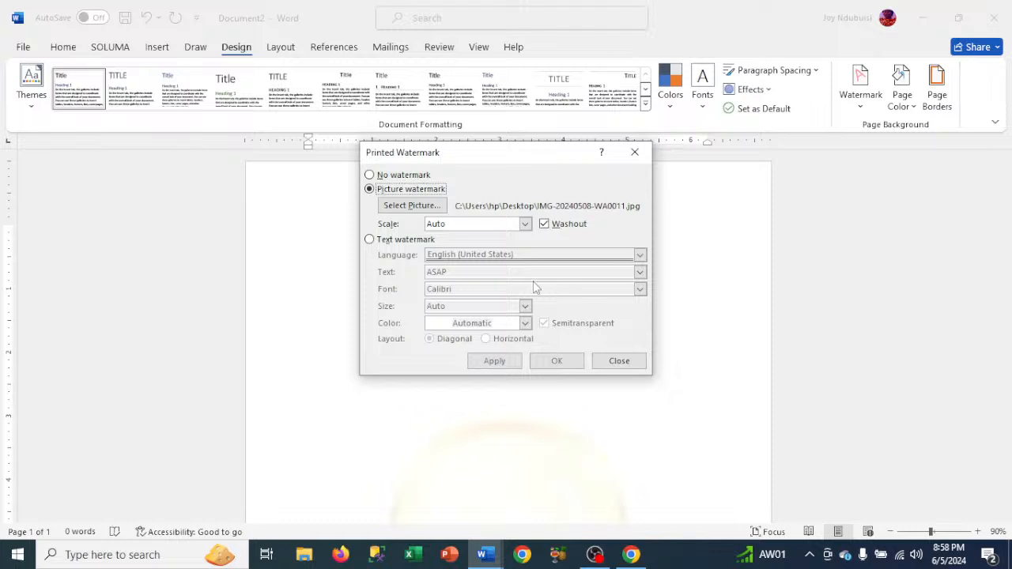
pyautogui.click(612, 361)
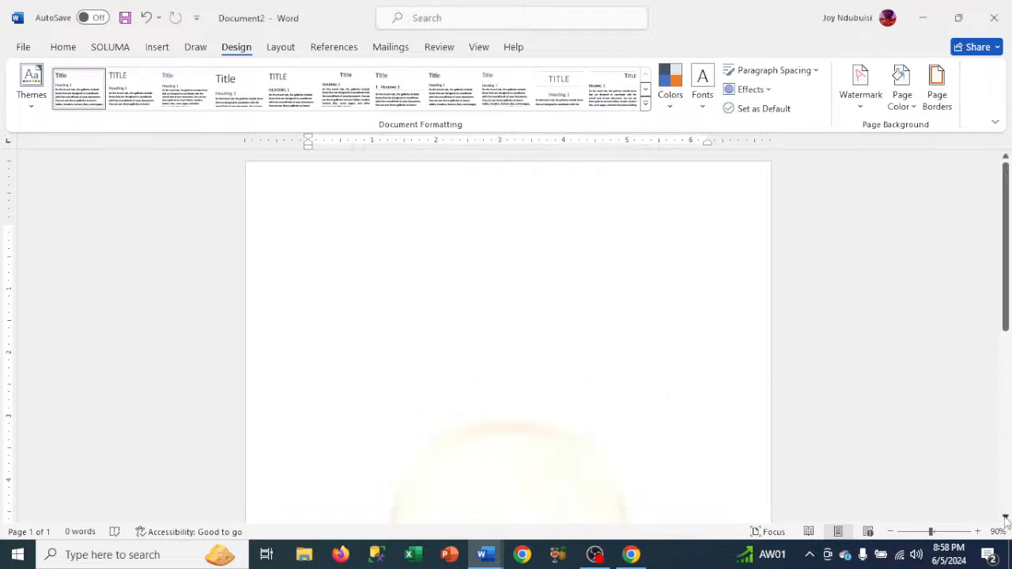
# Turn off the washout effect on the logo picture watermark and apply the change
pyautogui.scroll(-5, 1005, 518)
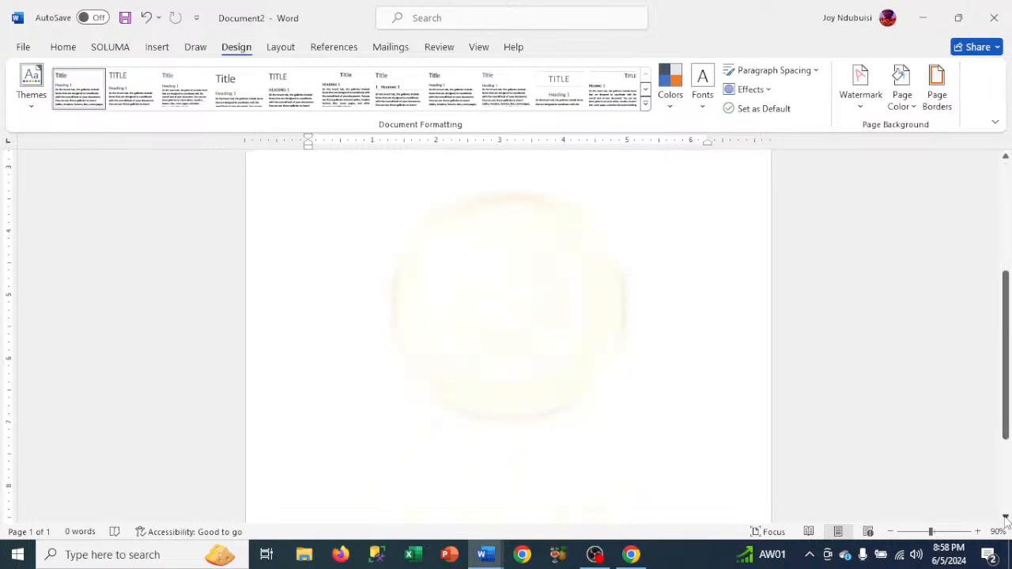
pyautogui.moveTo(1007, 478); pyautogui.dragTo(1007, 430)
pyautogui.click(866, 105)
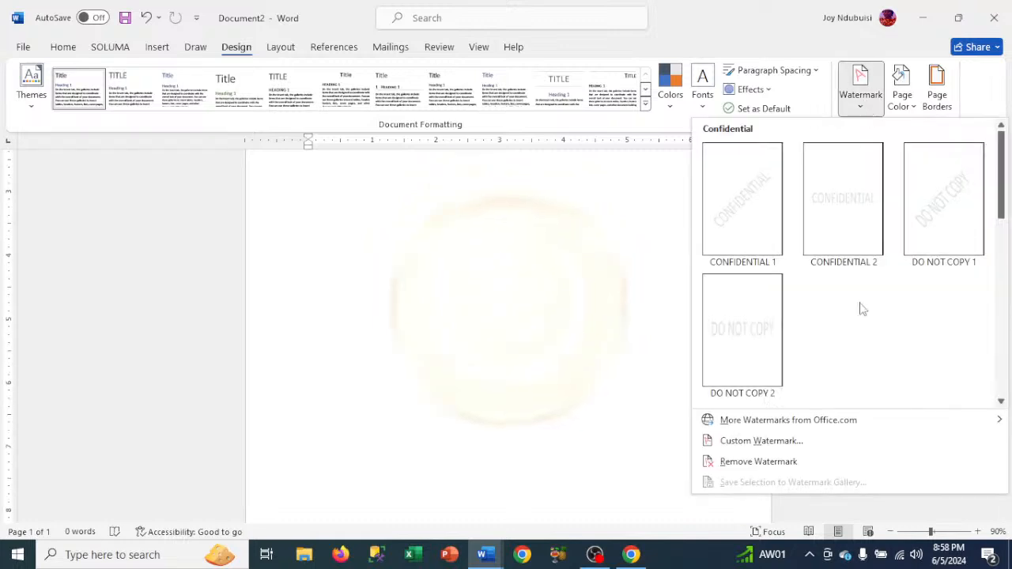
pyautogui.click(744, 442)
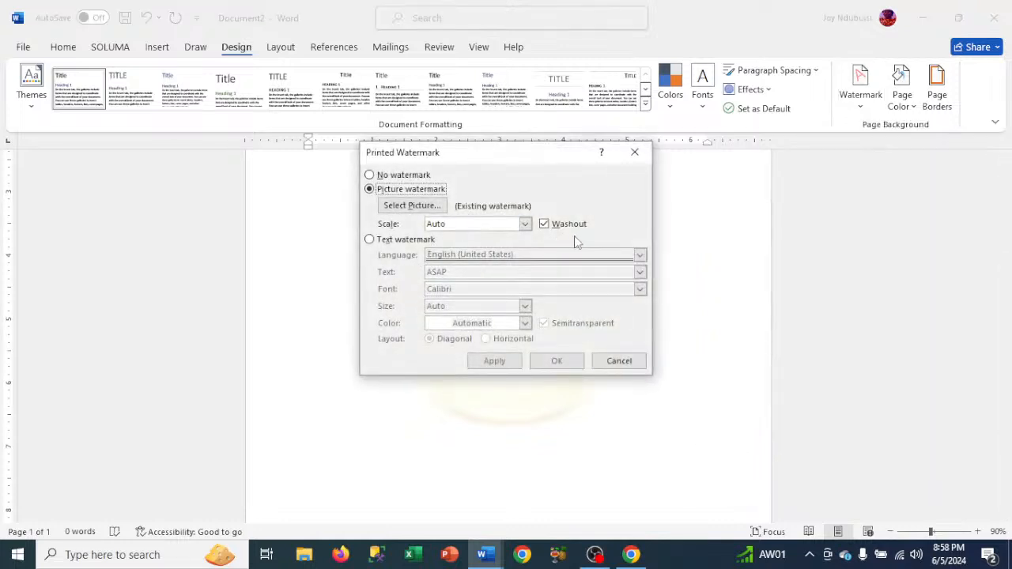
pyautogui.click(544, 226)
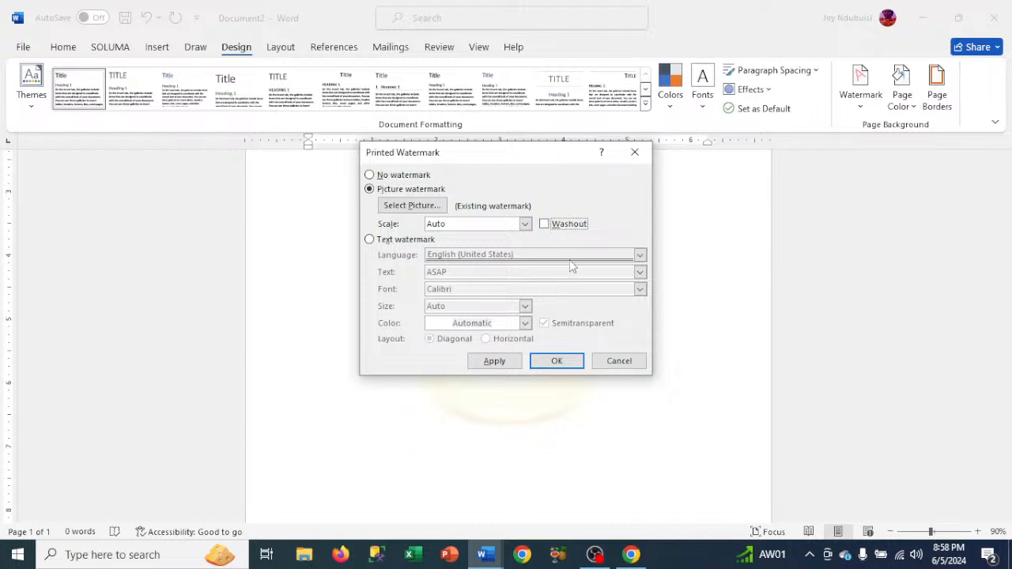
pyautogui.click(494, 361)
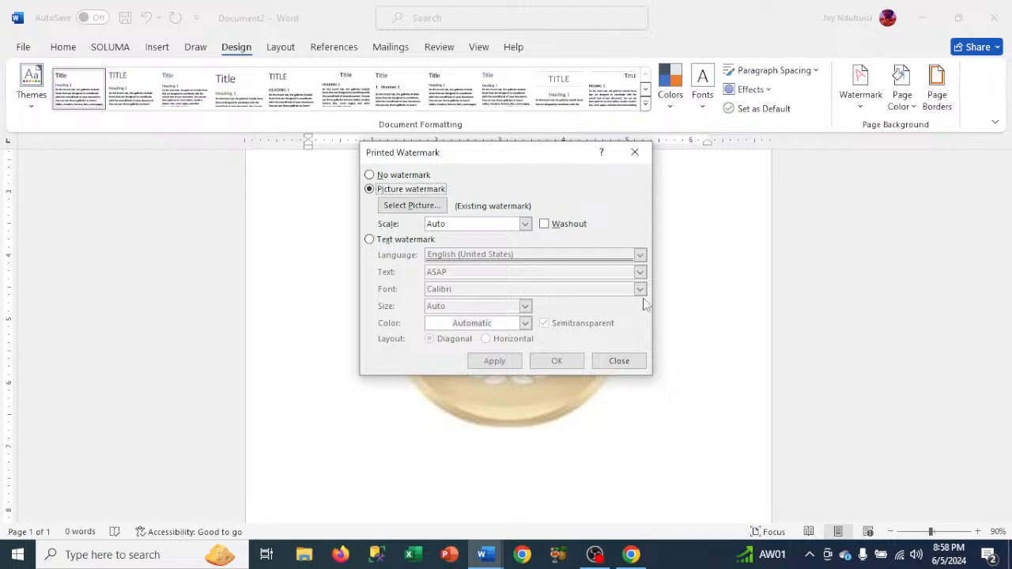
pyautogui.click(619, 361)
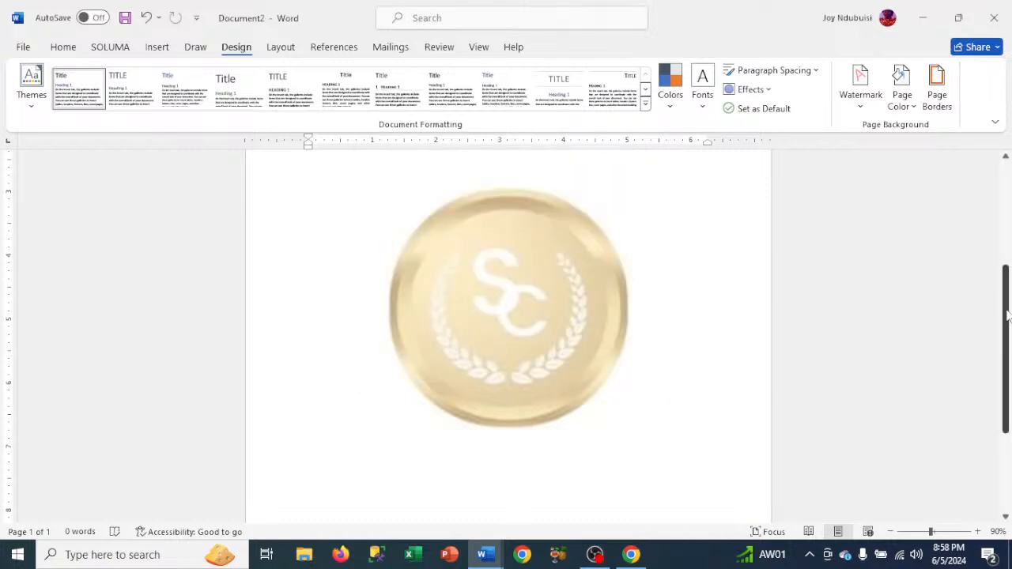
# Enter two spaced-out lines of filler letters on the page to test text over the logo watermark, and delete them all
pyautogui.moveTo(1007, 316); pyautogui.dragTo(1007, 278)
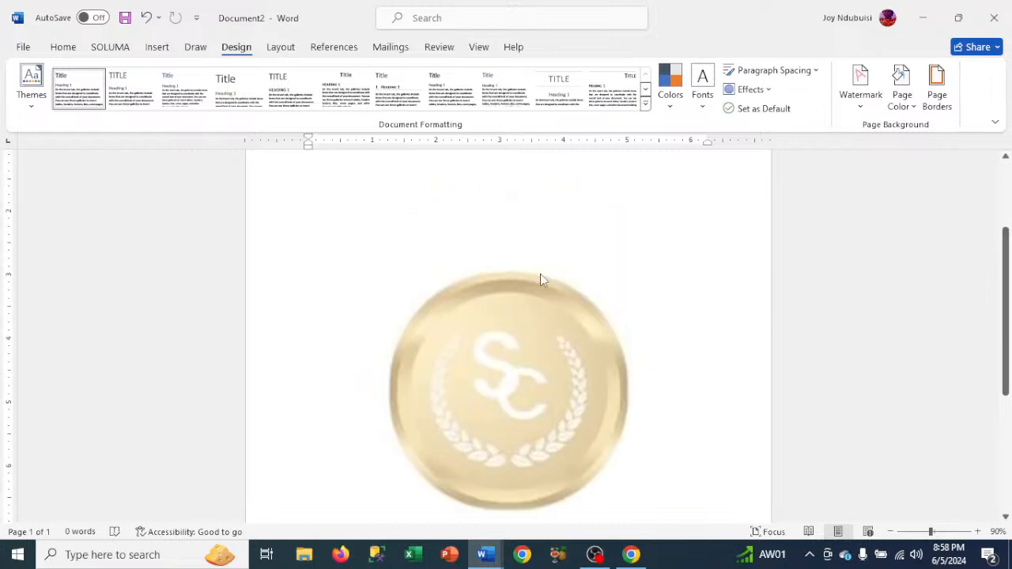
pyautogui.scroll(2, 493, 251)
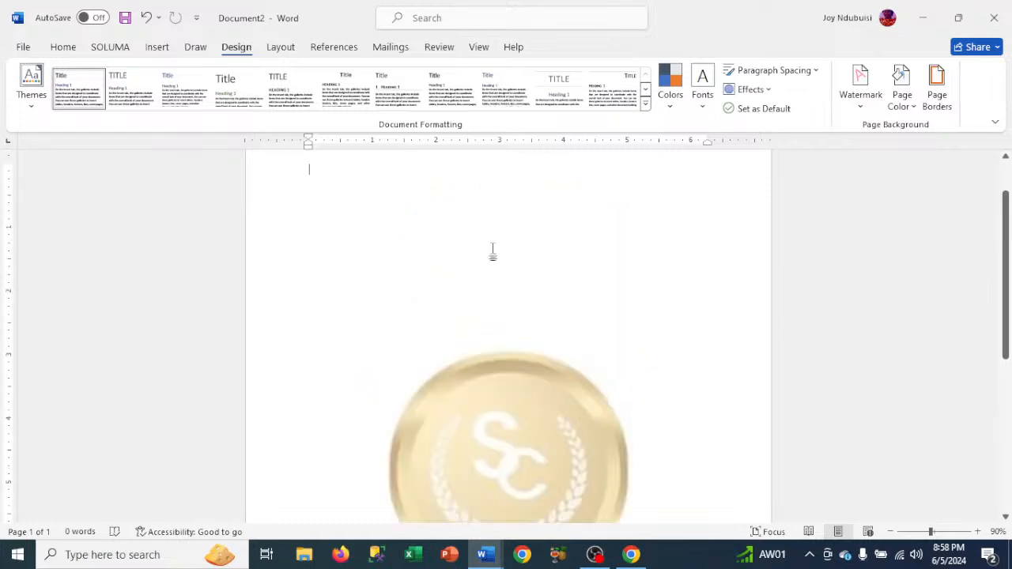
pyautogui.write('hhhhhhhhhhhhhhhhhhhh')
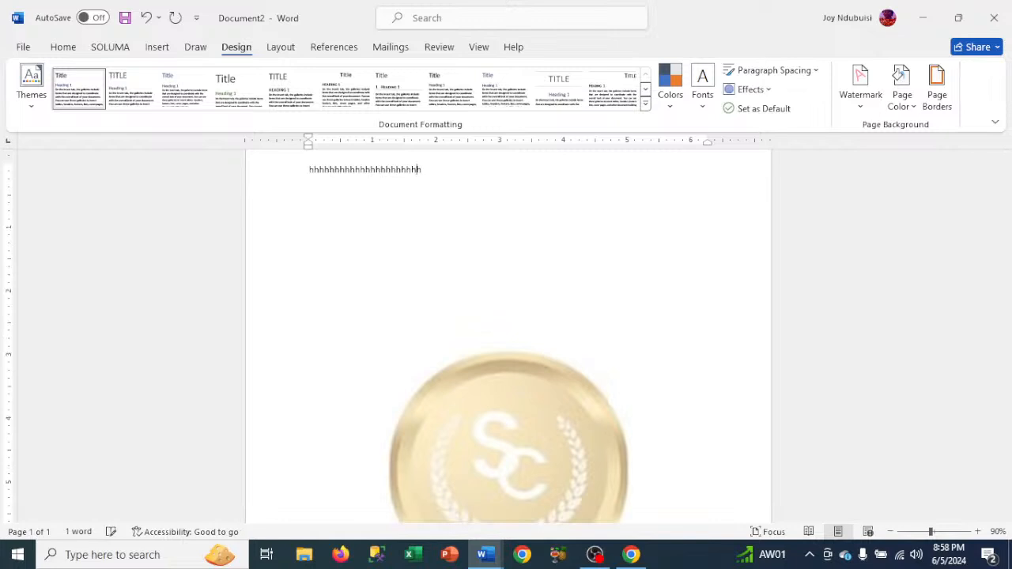
pyautogui.write('hhhhhhhhhhhhj')
pyautogui.press('Return')
pyautogui.press('Return')
pyautogui.press('Return')
pyautogui.press('Return')
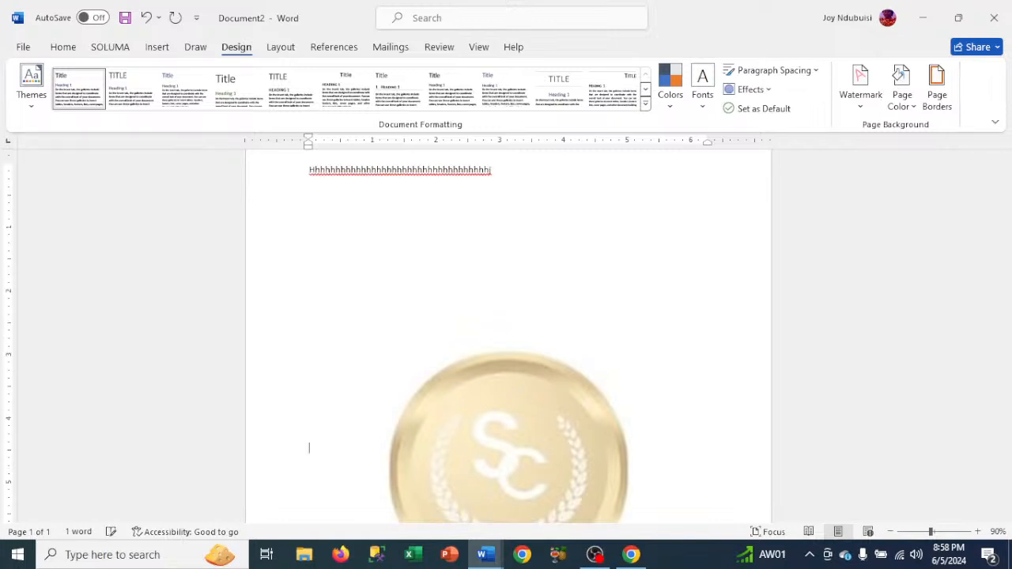
pyautogui.write('gfefefefefefefefefefefefefefefefefefefefefefefefefefefefefefefefefefefefefefefefefefefefefefefe')
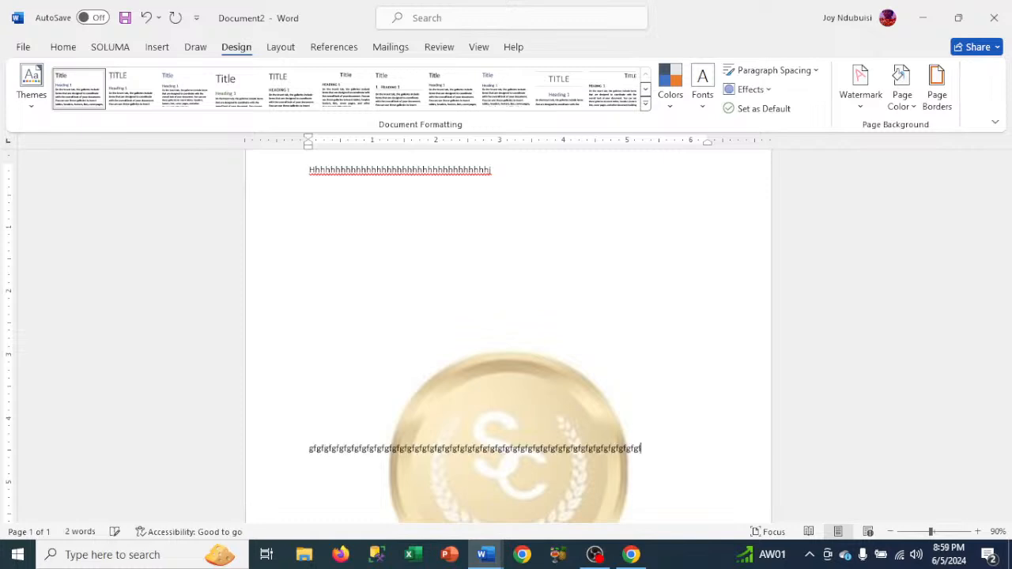
pyautogui.write('efefefefefefefefefefefefefefef')
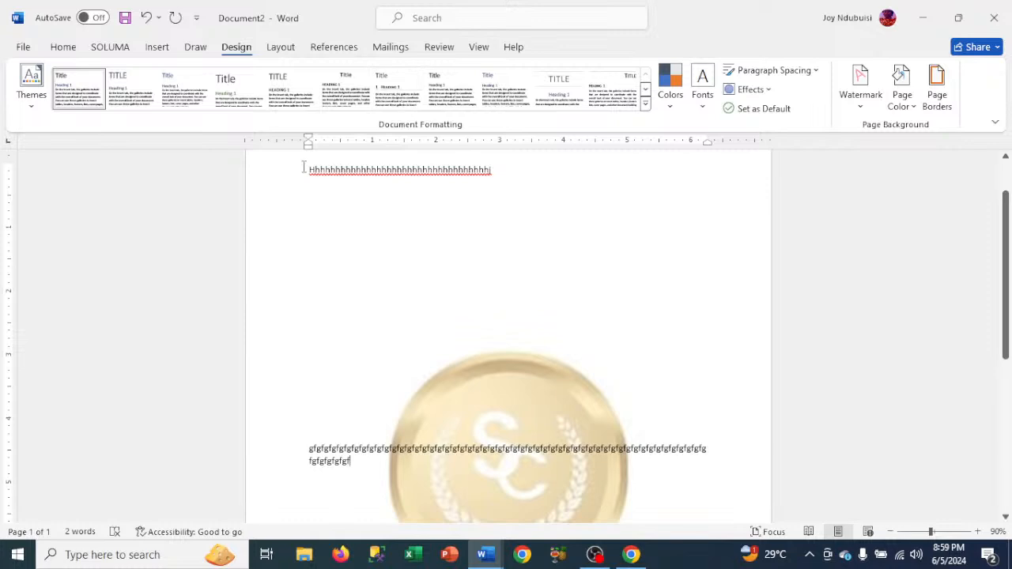
pyautogui.moveTo(302, 167); pyautogui.dragTo(643, 501)
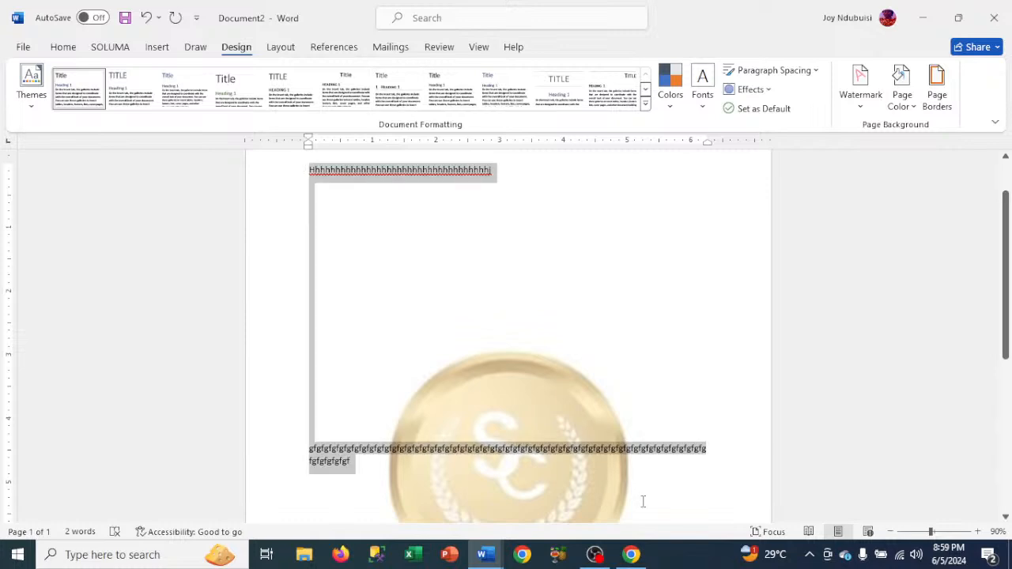
pyautogui.press('BackSpace')
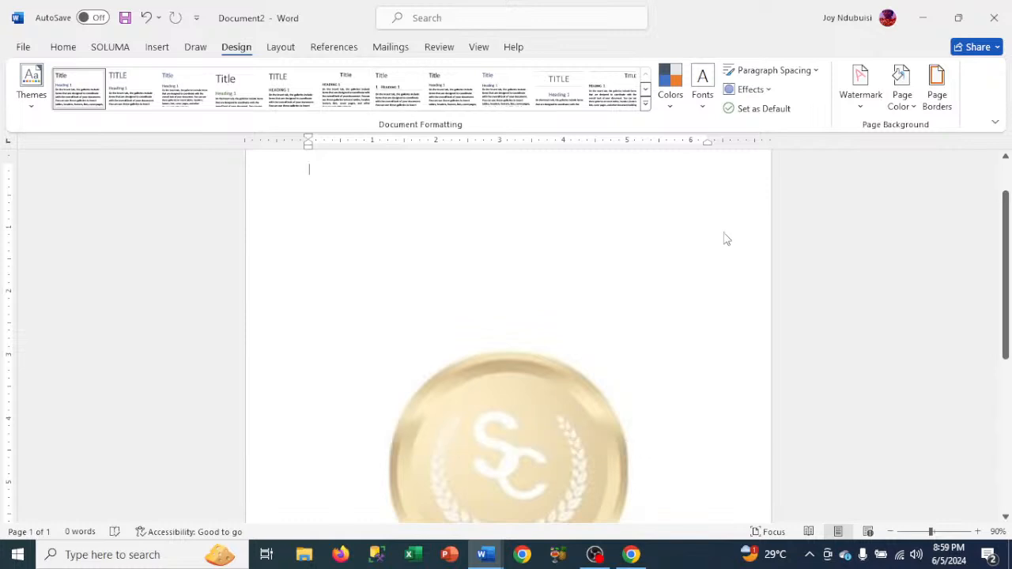
# Switch the custom watermark from picture to text and set its wording to SOLUMA CONSULTING LTD
pyautogui.click(860, 89)
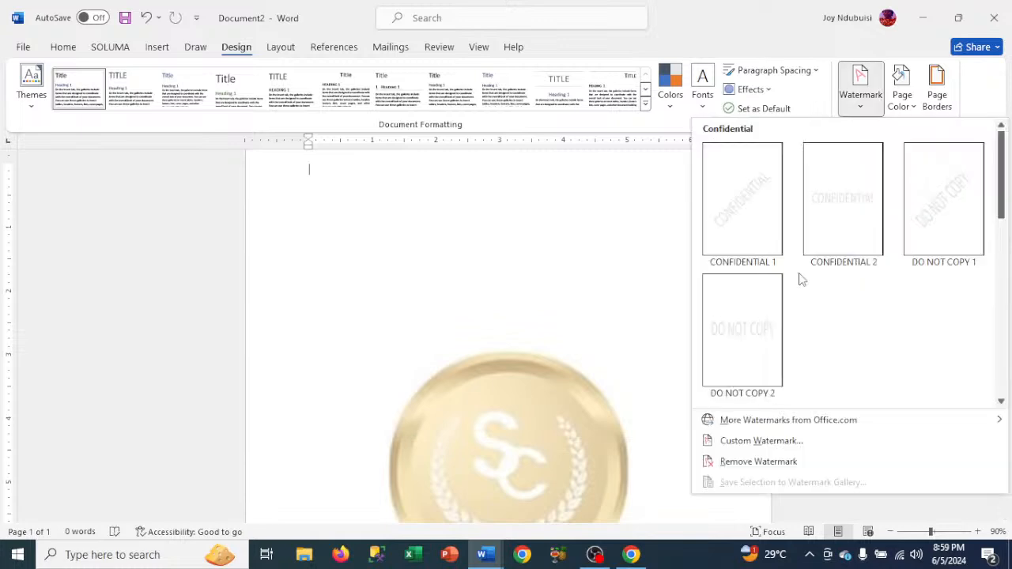
pyautogui.click(747, 440)
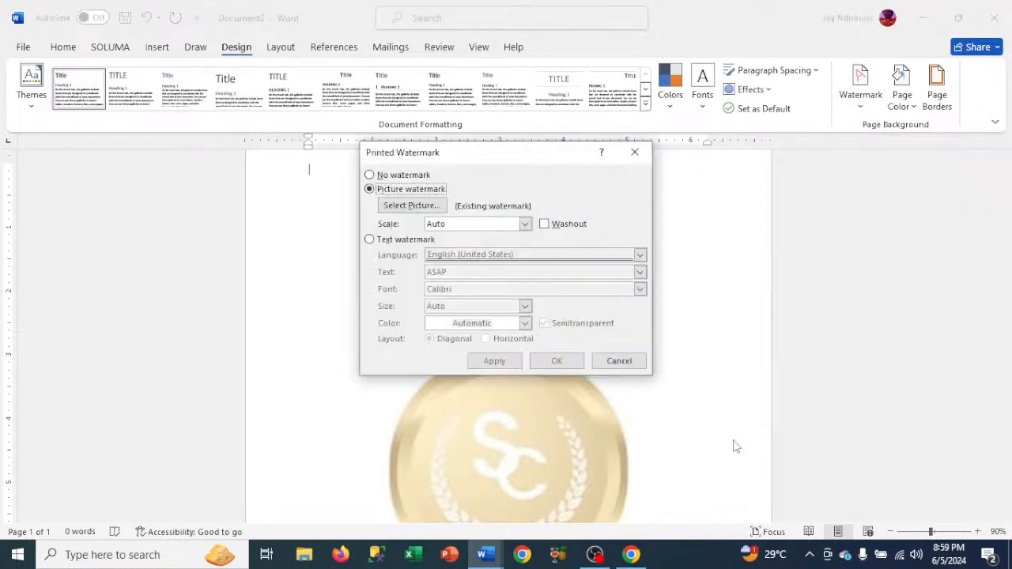
pyautogui.click(369, 240)
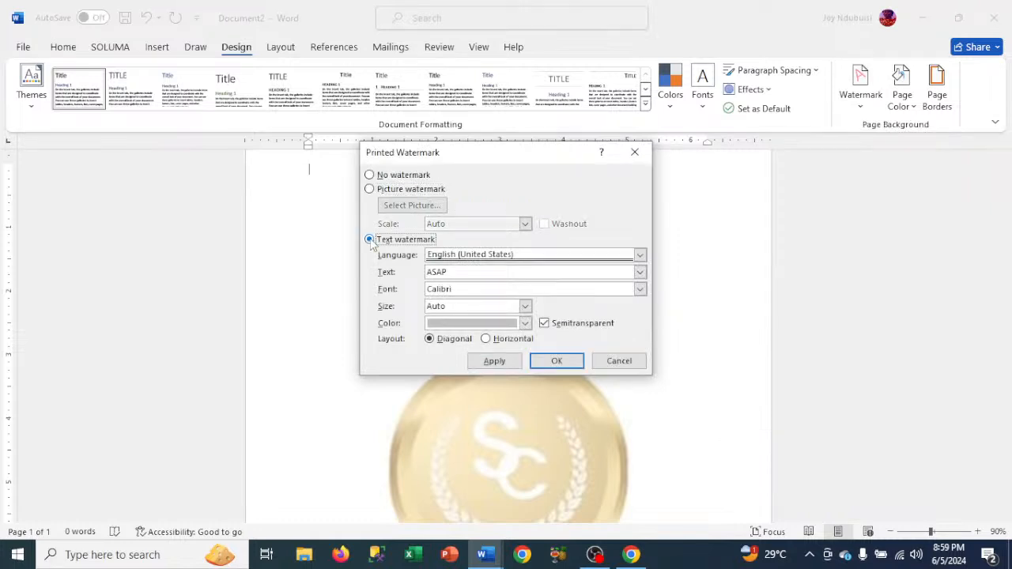
pyautogui.click(457, 272)
pyautogui.moveTo(456, 272); pyautogui.dragTo(421, 282)
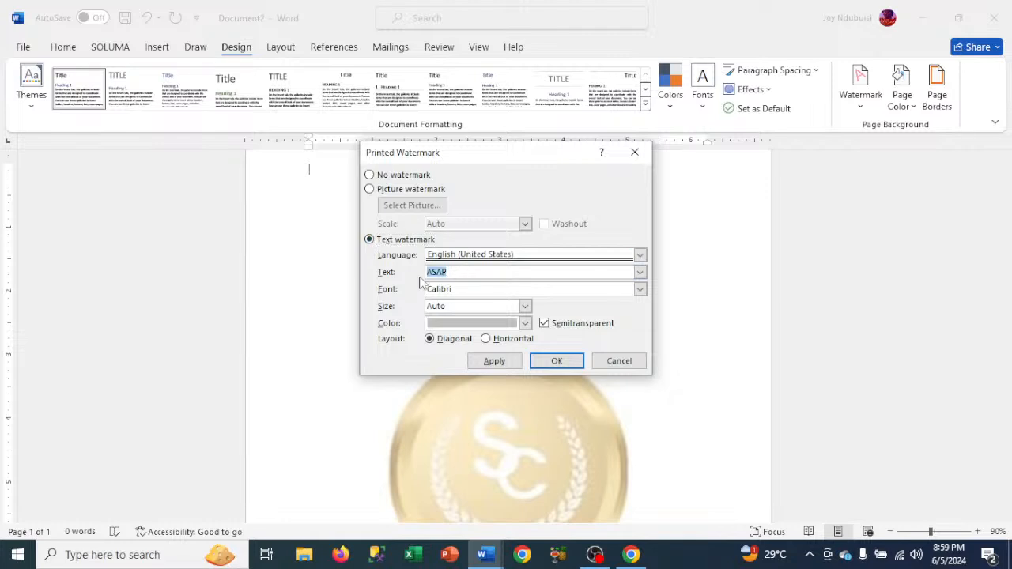
pyautogui.write('SOLUMA CONSUL')
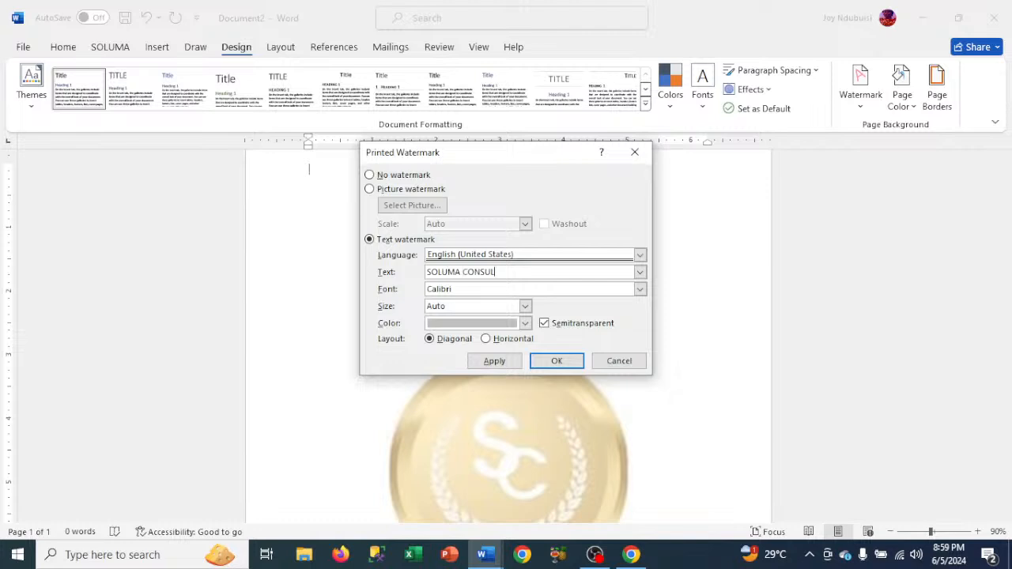
pyautogui.write('TING LTD')
# Set the text watermark's font to Eras Bold ITC and its color to Gold, Accent 4, Lighter 40%, and apply it
pyautogui.click(639, 290)
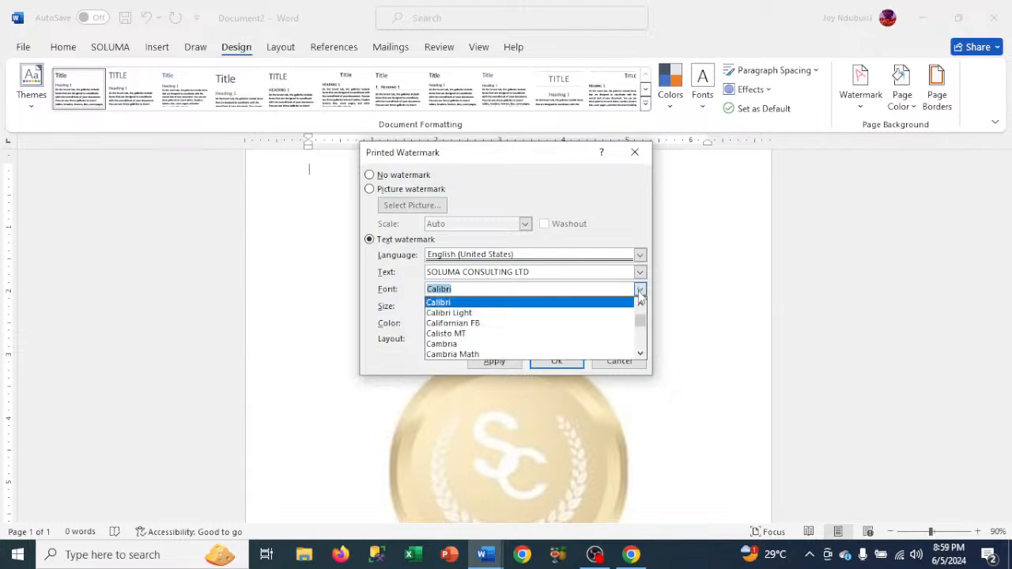
pyautogui.write('ER')
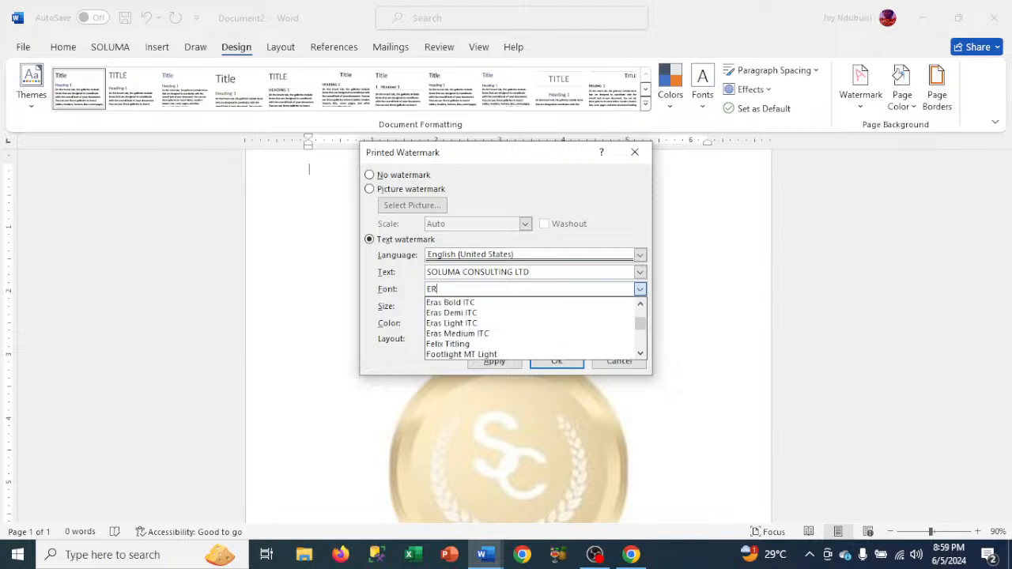
pyautogui.write('A')
pyautogui.click(457, 304)
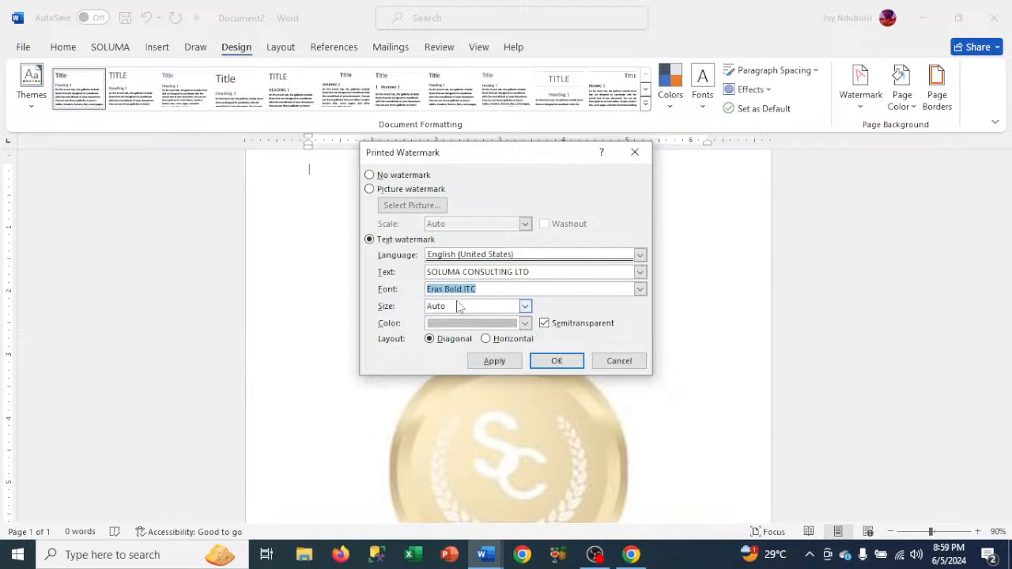
pyautogui.click(524, 324)
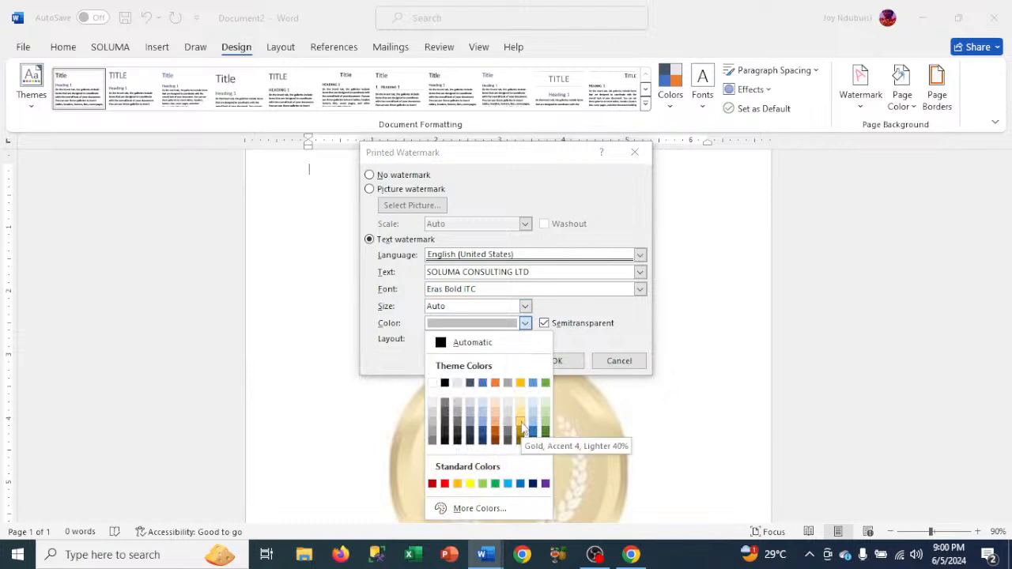
pyautogui.click(521, 427)
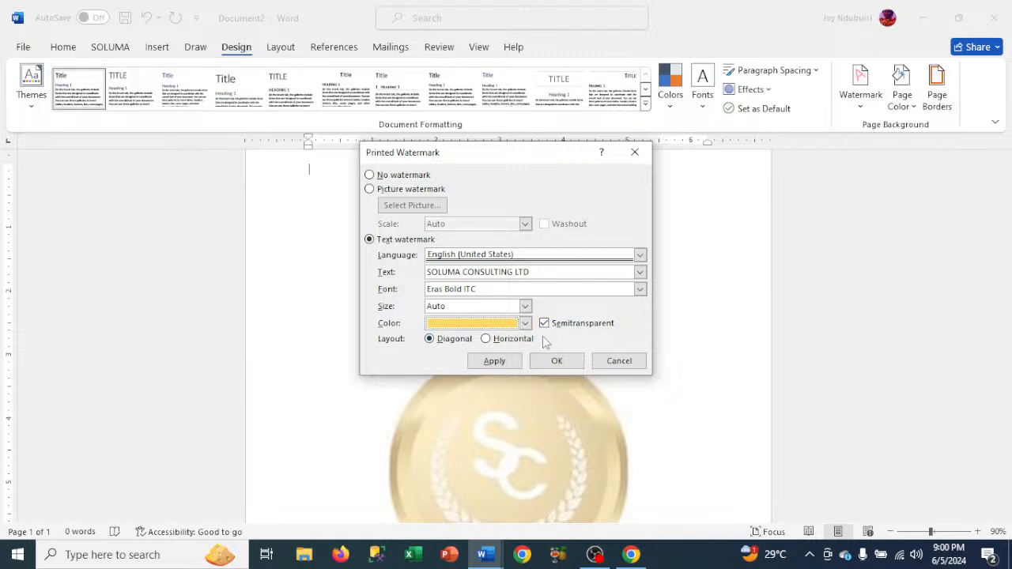
pyautogui.click(492, 364)
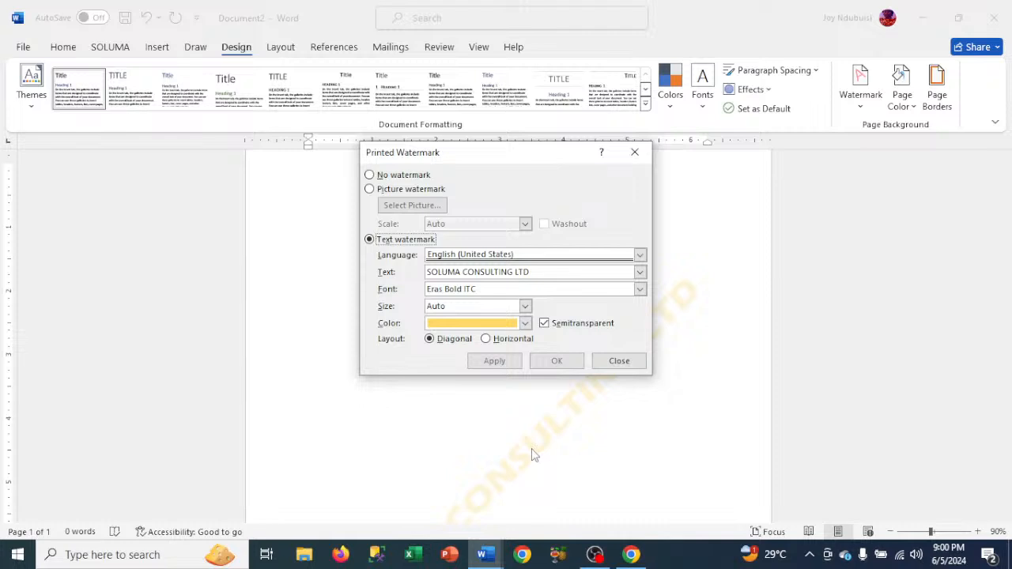
# Try the text watermark without semitransparency, and restore the semitransparent setting
pyautogui.click(544, 323)
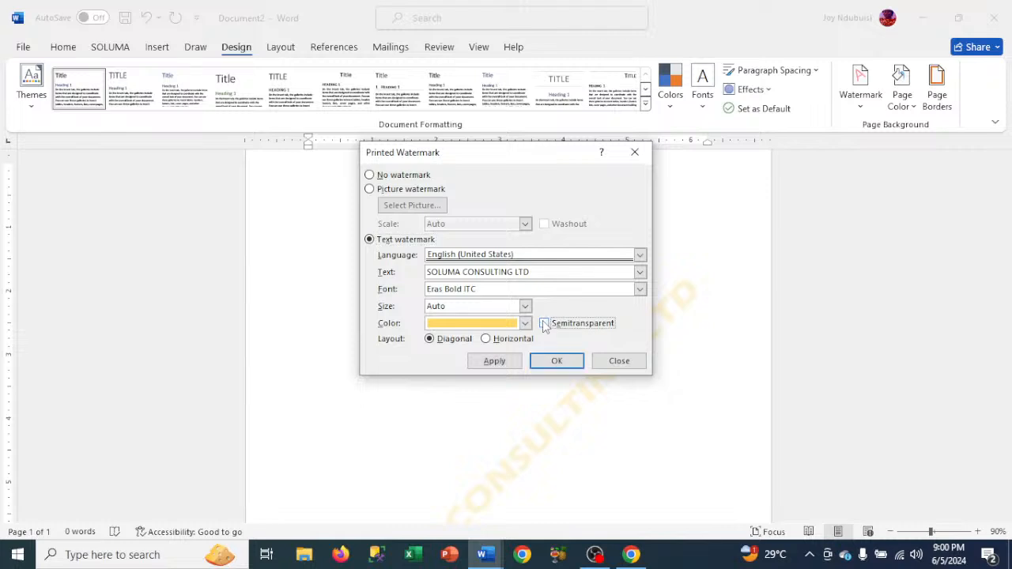
pyautogui.click(494, 360)
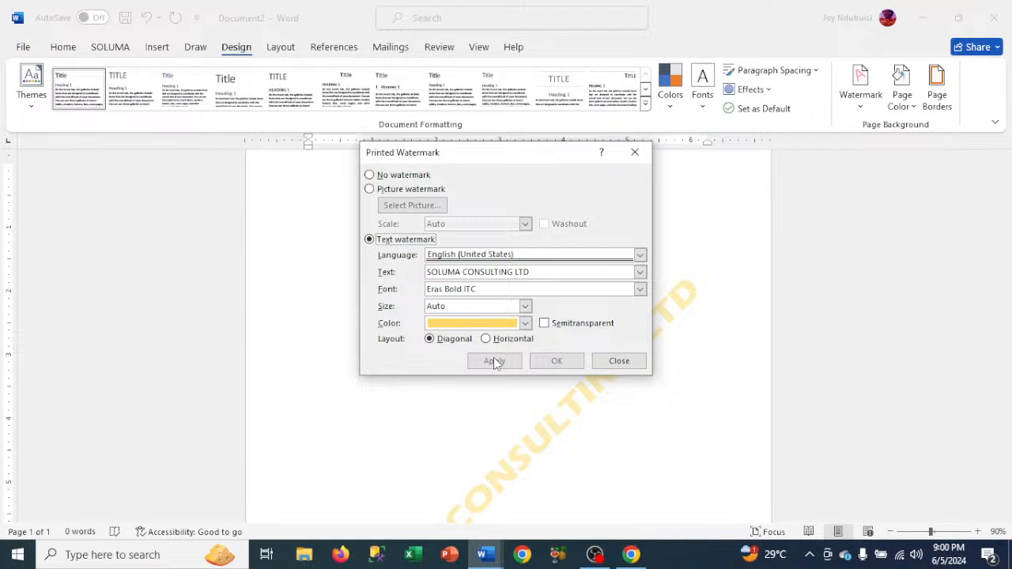
pyautogui.click(544, 323)
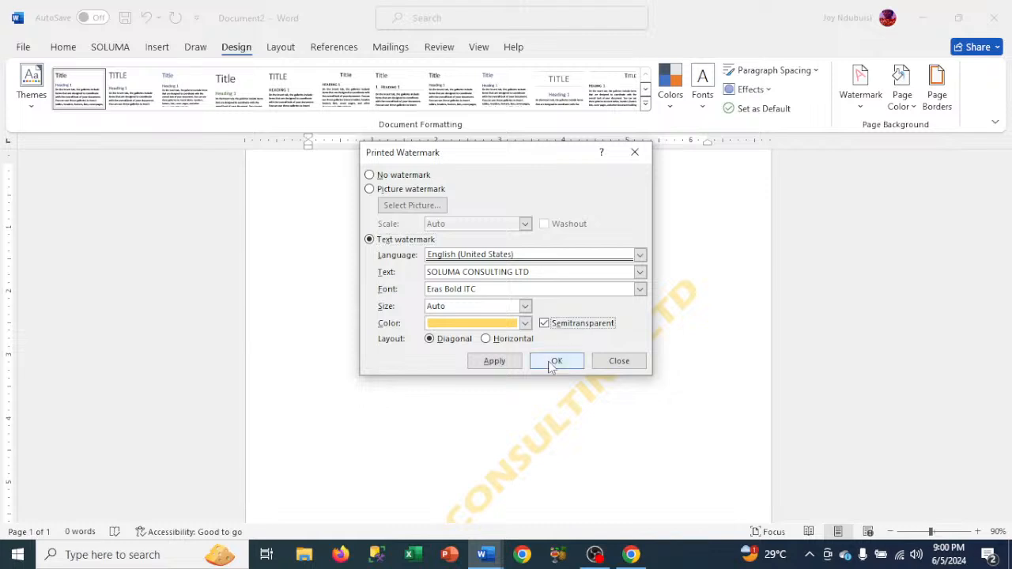
pyautogui.click(554, 362)
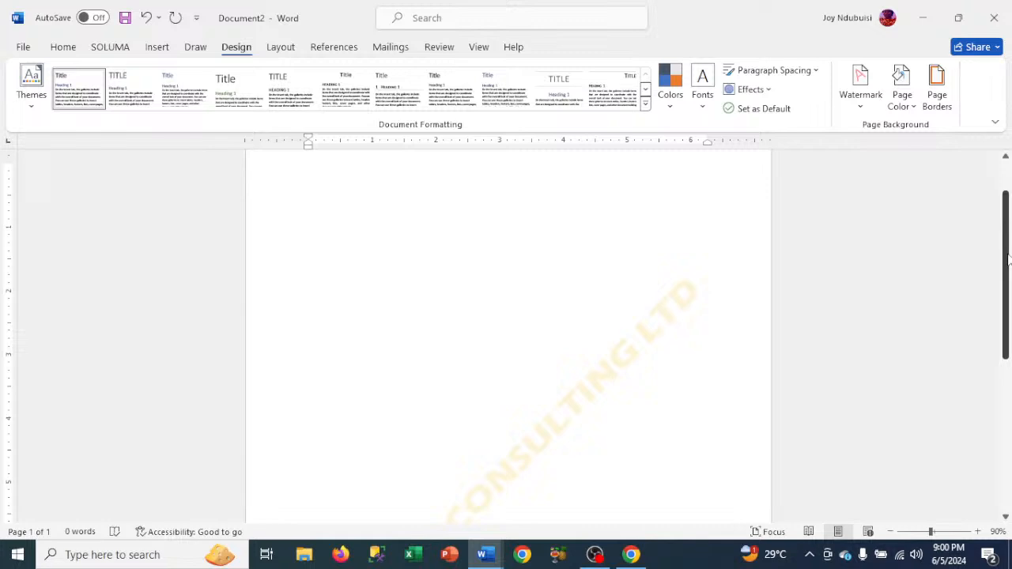
# Draw a rectangle about 1.54" high and 4.3" wide near the upper-left corner of the page
pyautogui.moveTo(1007, 260); pyautogui.dragTo(1010, 212)
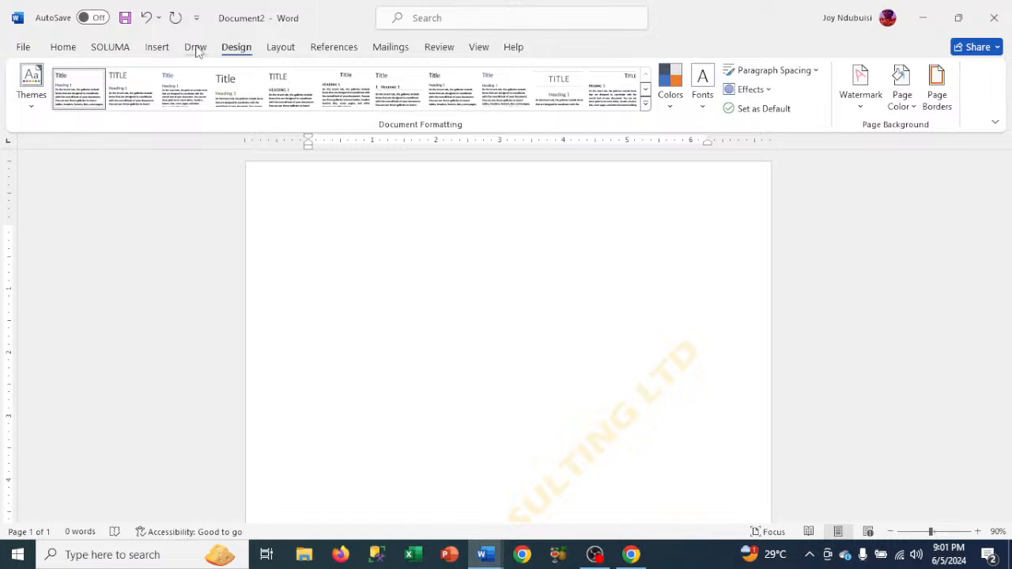
pyautogui.click(158, 49)
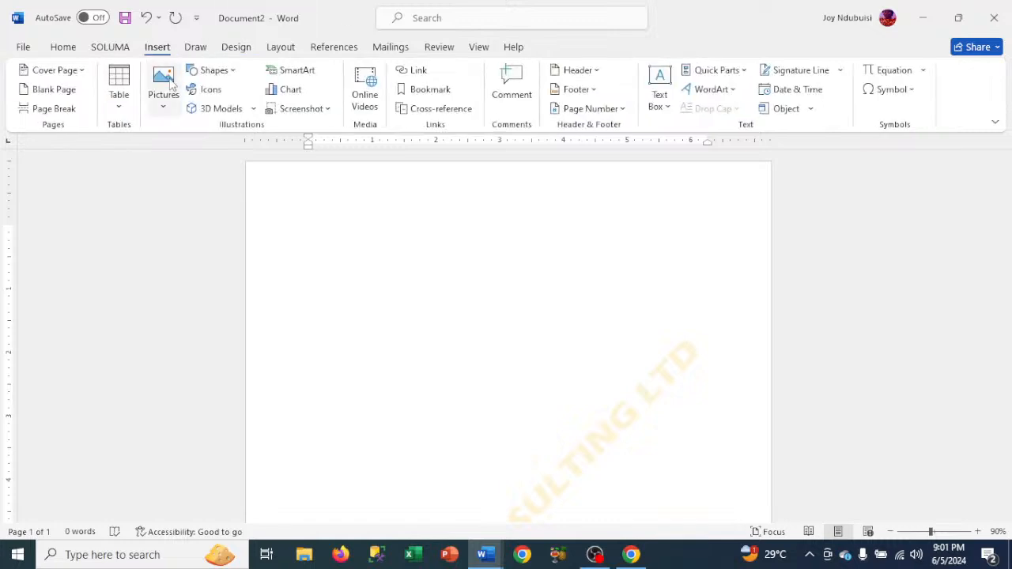
pyautogui.click(220, 73)
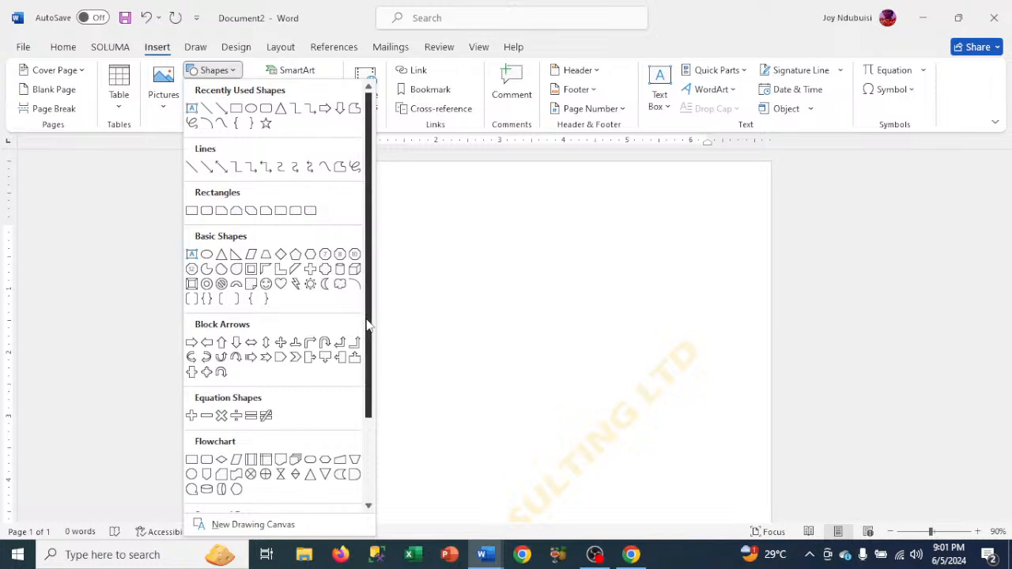
pyautogui.moveTo(367, 324); pyautogui.dragTo(371, 347)
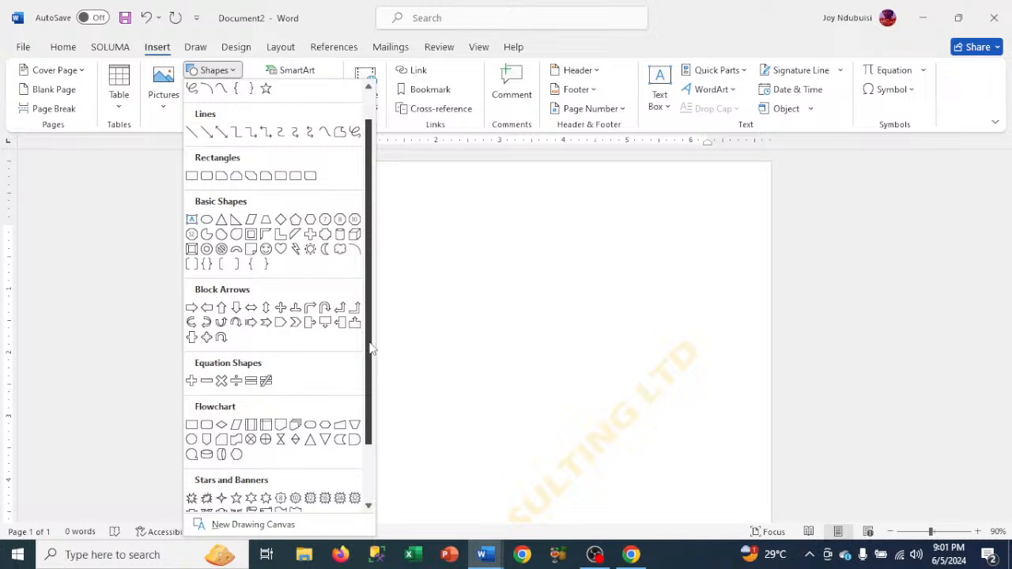
pyautogui.click(191, 176)
pyautogui.moveTo(263, 181); pyautogui.dragTo(537, 279)
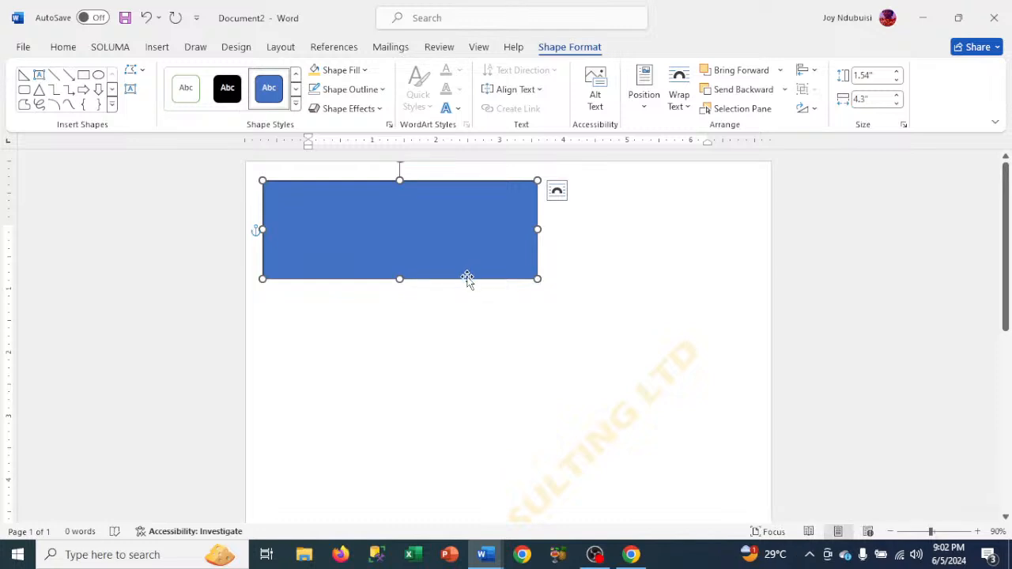
# Nudge the blue rectangle up until it meets the top edge of the page
pyautogui.press('Up')
pyautogui.press('Up')
pyautogui.press('Up')
pyautogui.press('Up')
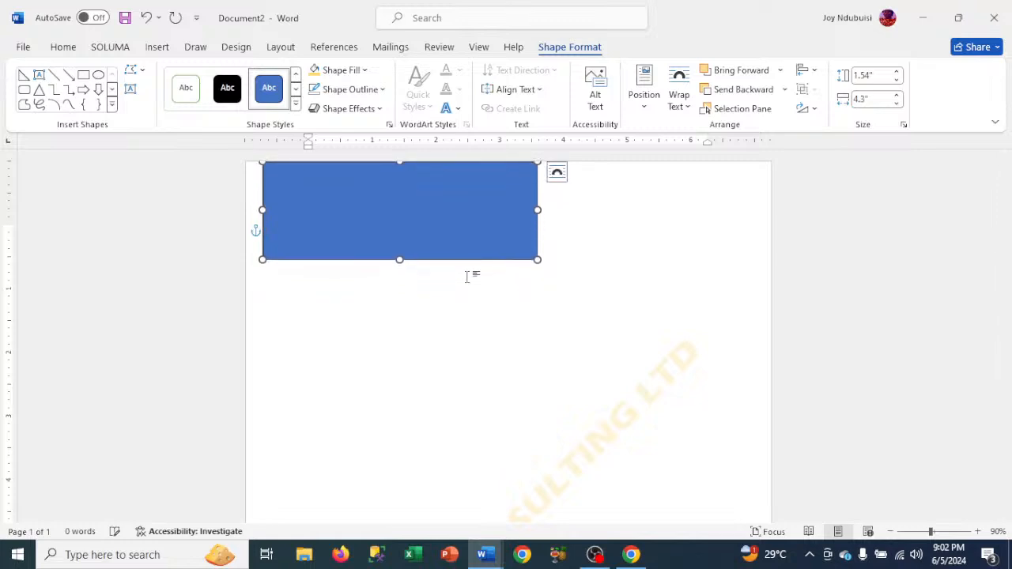
# Move the blue rectangle against the page's left edge and widen it to about 5.06"
pyautogui.press('Left')
pyautogui.press('Left')
pyautogui.press('Left')
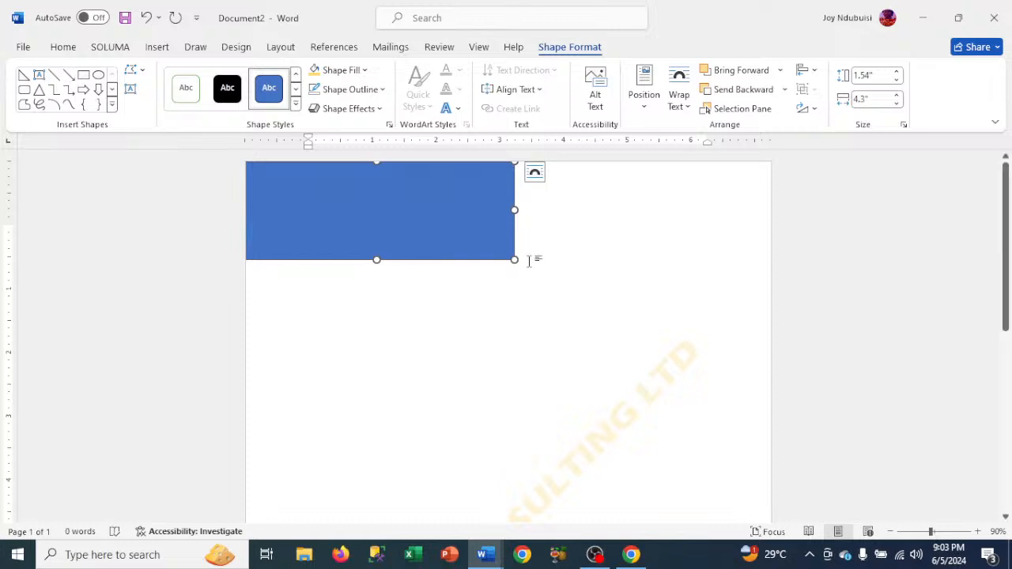
pyautogui.moveTo(520, 210); pyautogui.dragTo(562, 212)
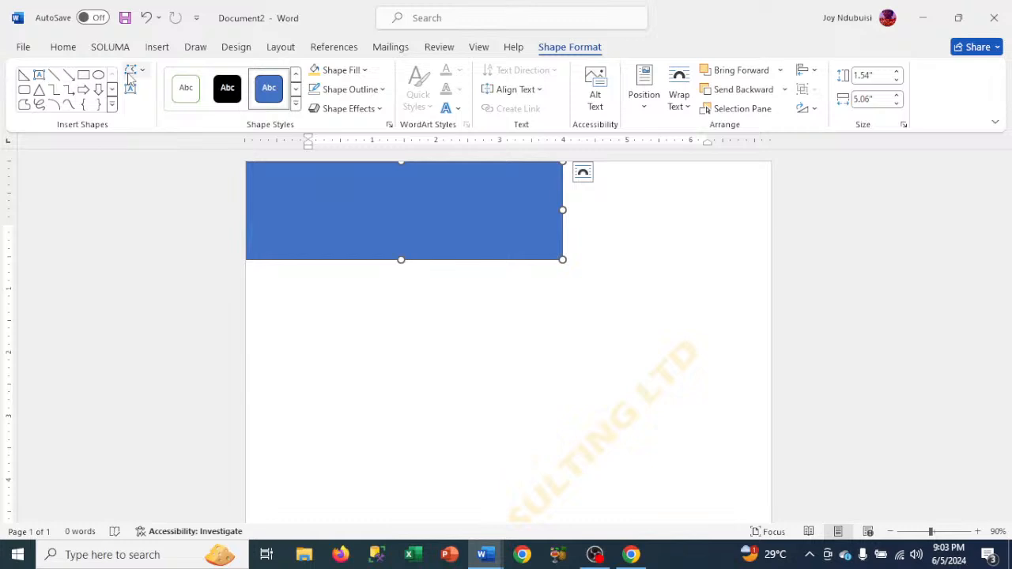
# Edit the blue rectangle's points, moving its lower-right corner about 1.4" inward to give that side a slanted edge
pyautogui.click(160, 118)
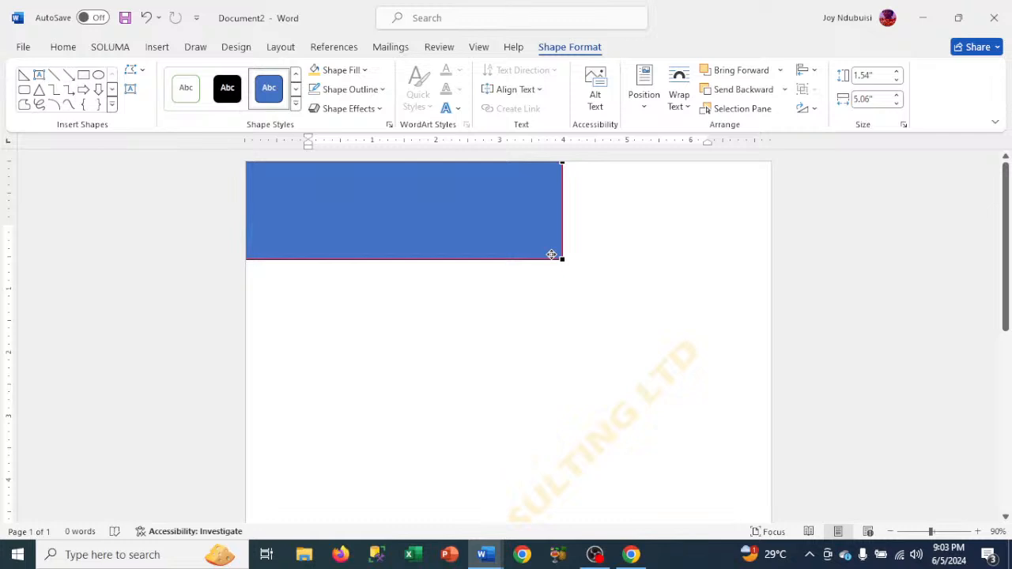
pyautogui.click(514, 259)
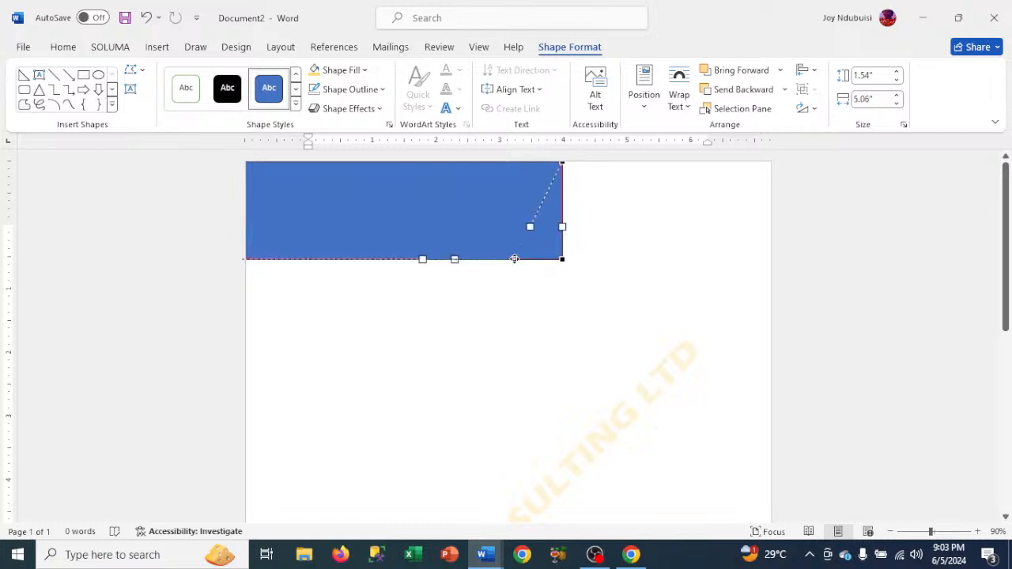
pyautogui.moveTo(514, 258); pyautogui.dragTo(462, 258)
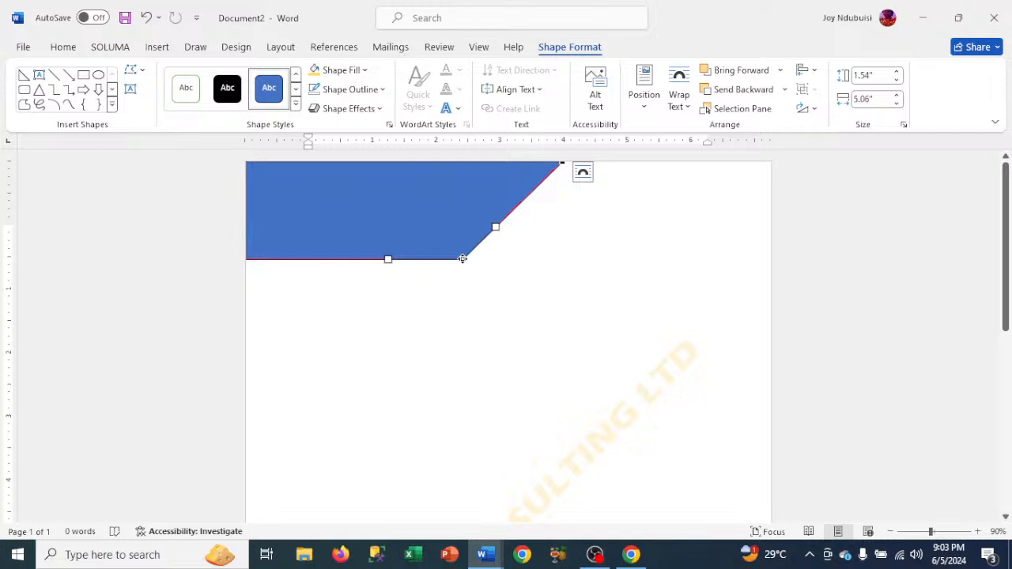
pyautogui.moveTo(462, 258); pyautogui.dragTo(471, 259)
pyautogui.click(634, 332)
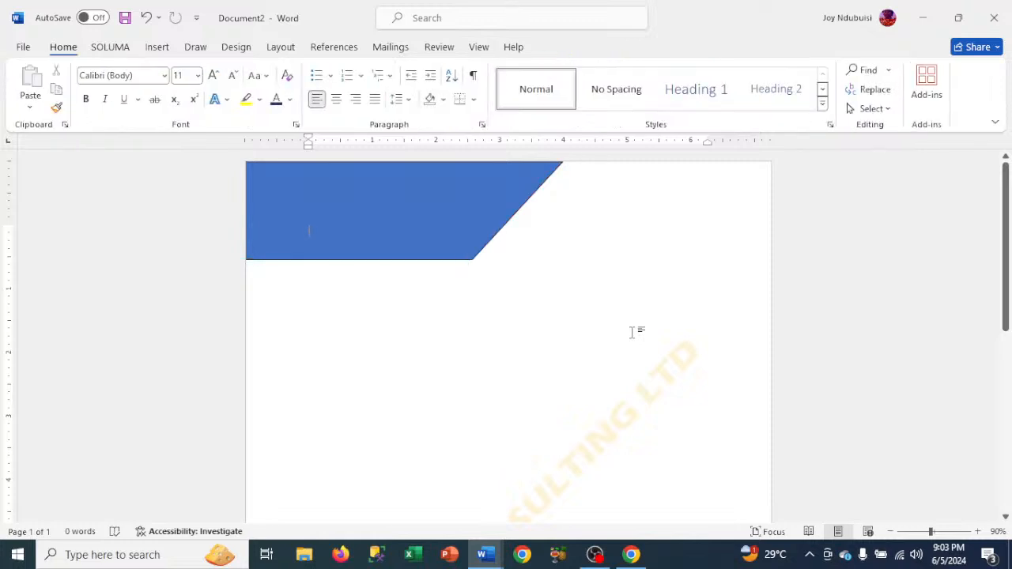
# Apply the Colored Fill - Black, Dark 1 style to the slanted header shape and adjust its coloring to dark gray
pyautogui.click(395, 239)
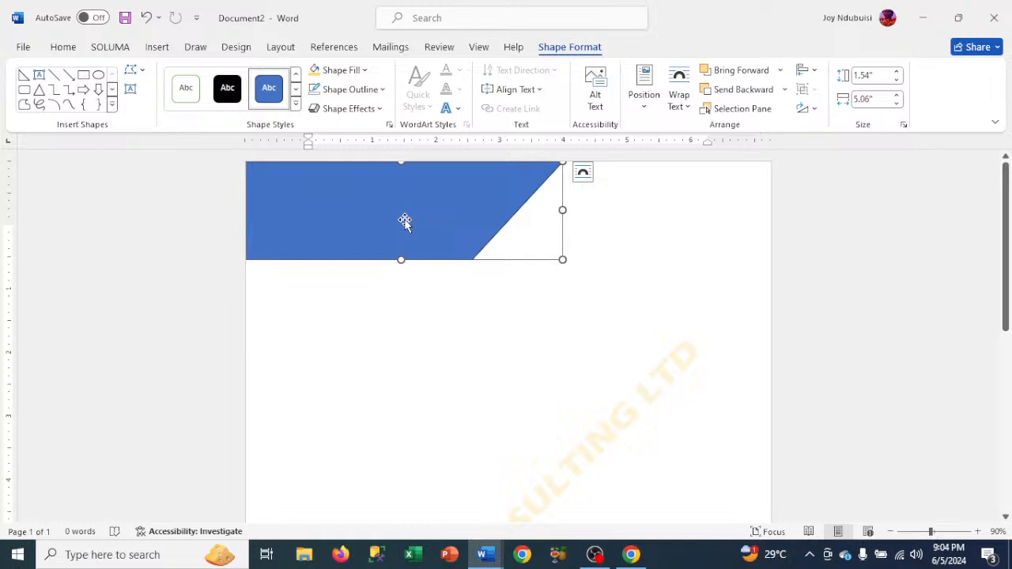
pyautogui.click(364, 71)
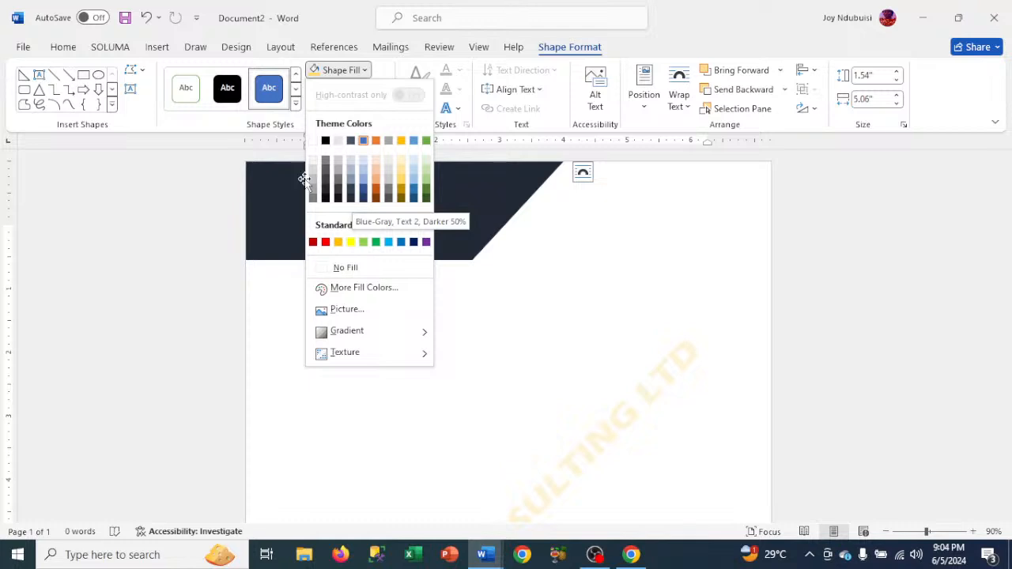
pyautogui.click(227, 95)
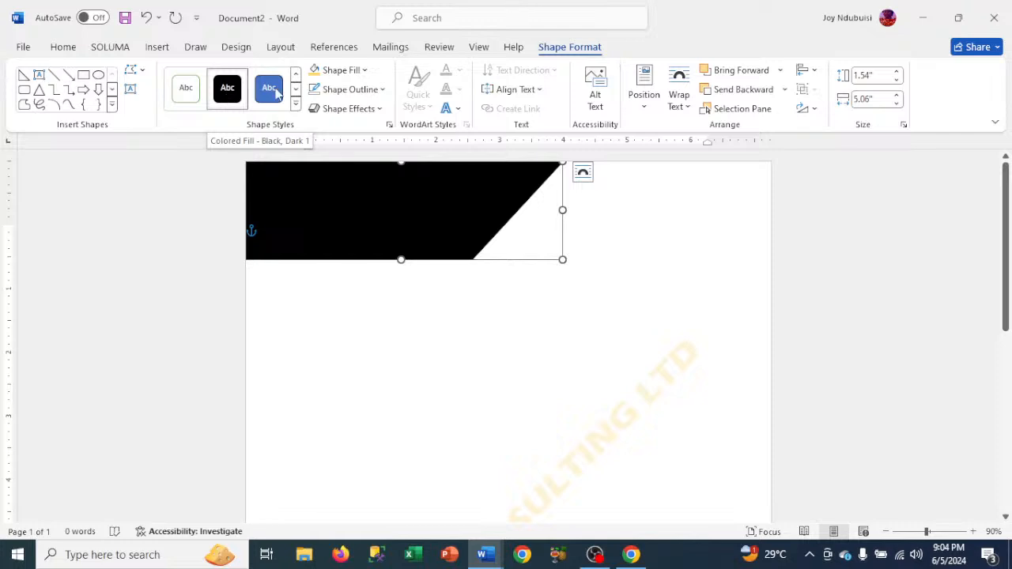
pyautogui.click(350, 89)
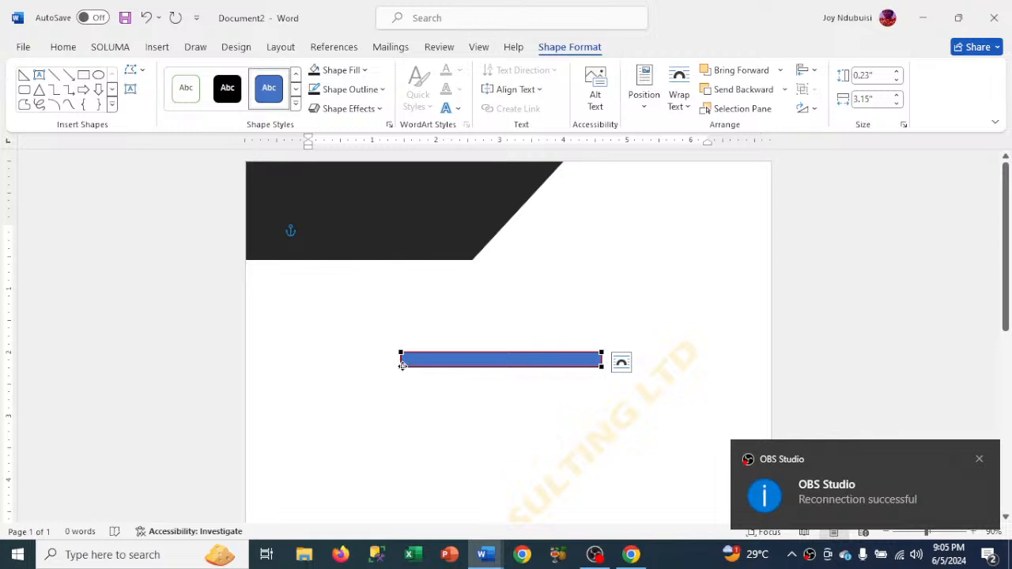
# Slant the left end of the thin blue bar by moving its lower-left point about 0.3" inward
pyautogui.moveTo(402, 365); pyautogui.dragTo(422, 365)
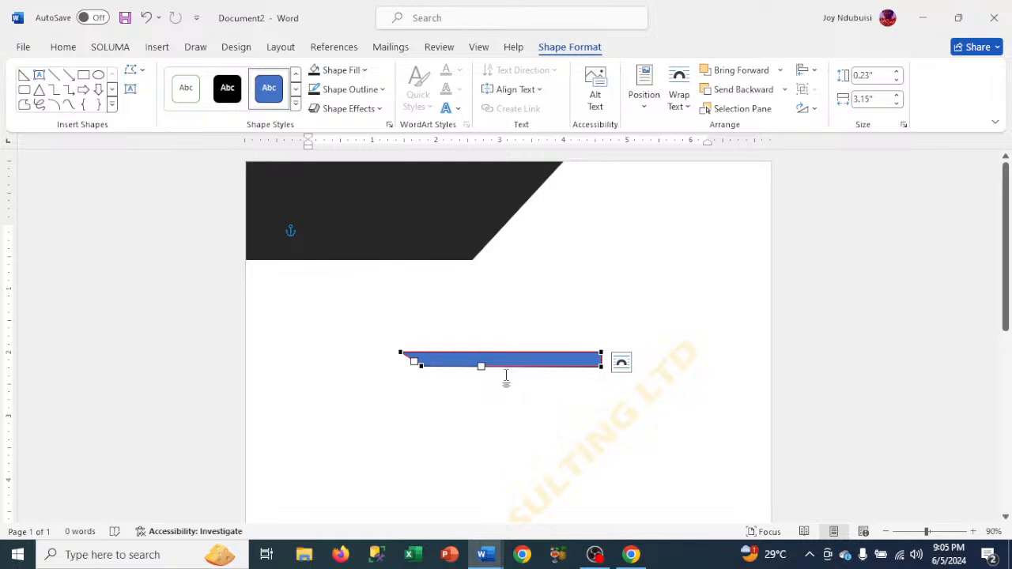
pyautogui.click(519, 404)
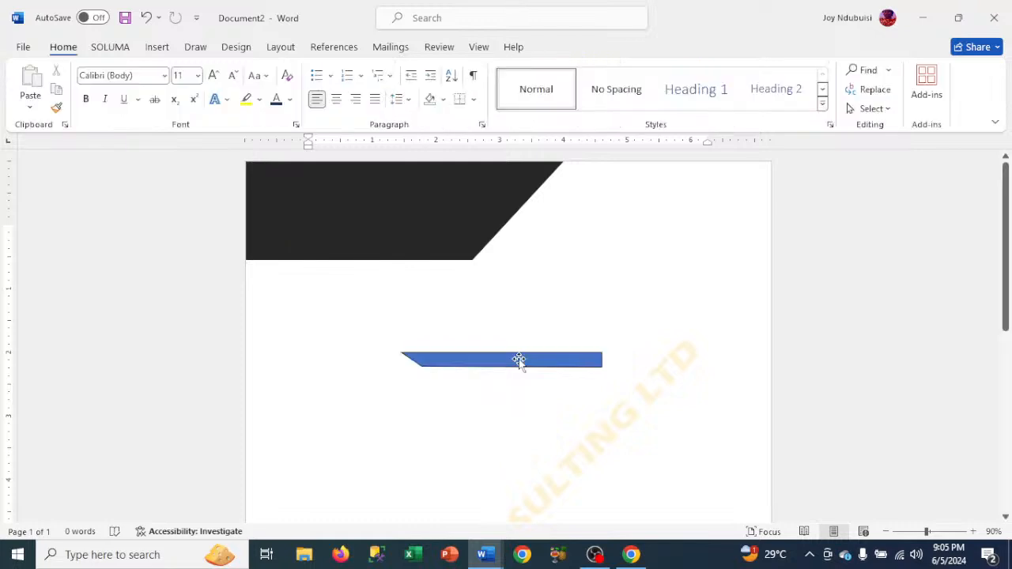
# Place the blue bar along the page's top edge overlapping the dark shape, and extend it to the right page edge, about 0.2" by 4.13"
pyautogui.click(519, 359)
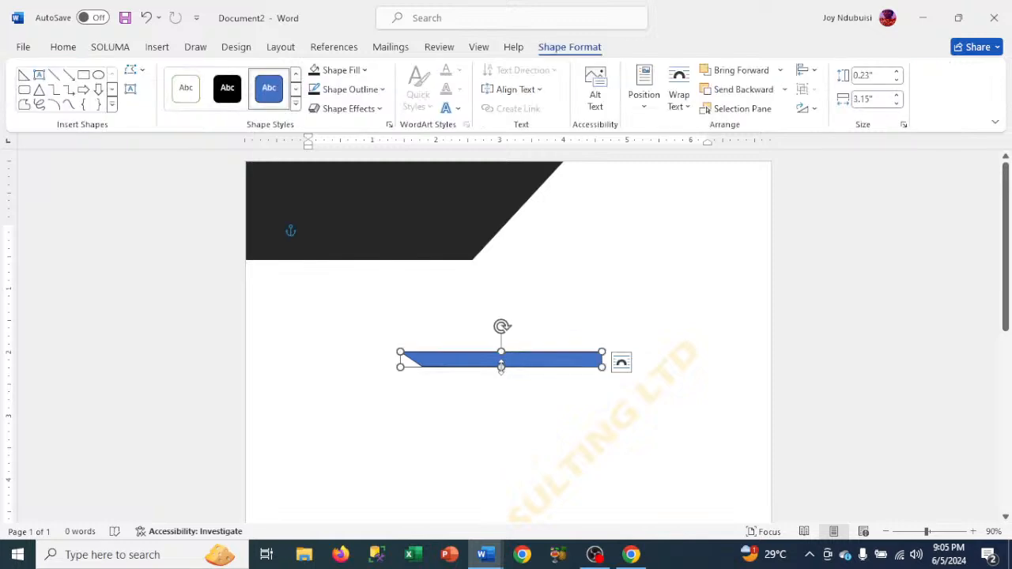
pyautogui.moveTo(501, 366); pyautogui.dragTo(637, 169)
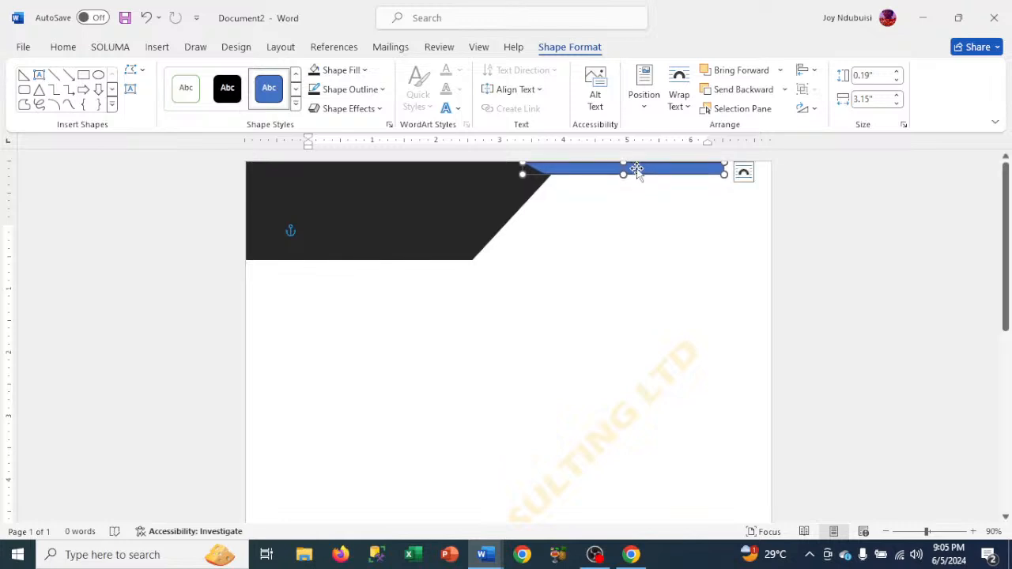
pyautogui.press('Left')
pyautogui.press('Left')
pyautogui.press('Left')
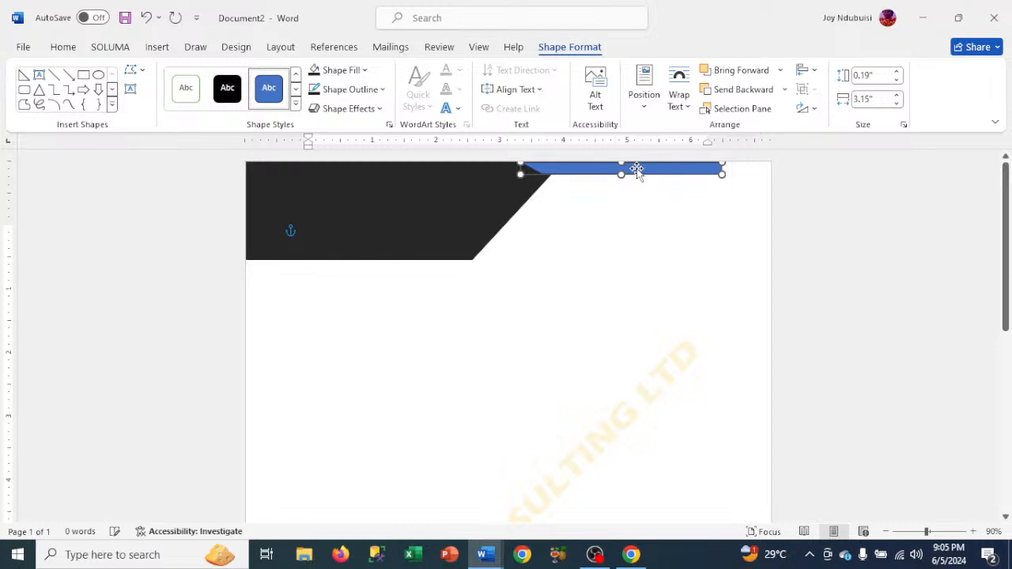
pyautogui.press('Left')
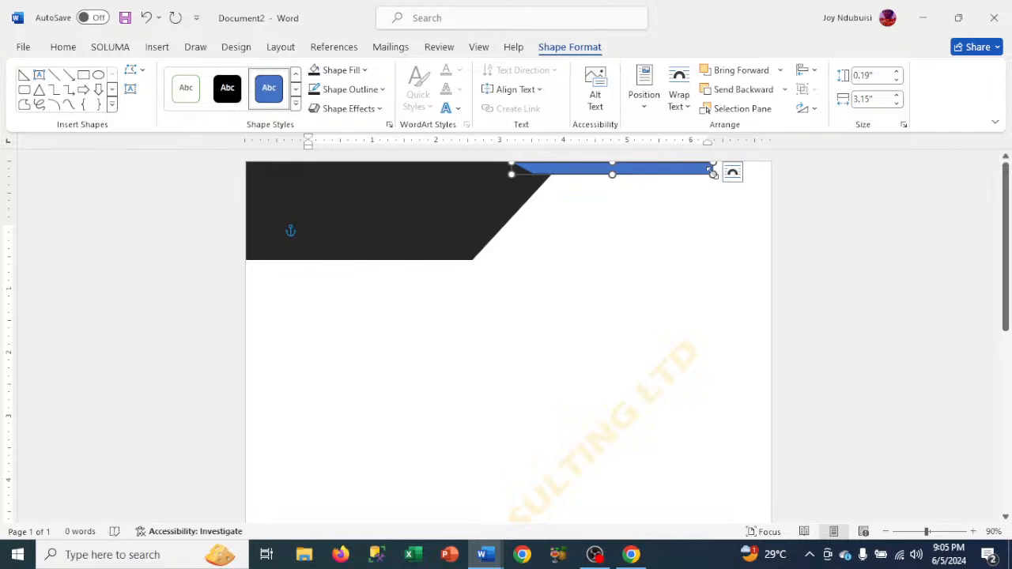
pyautogui.moveTo(713, 174); pyautogui.dragTo(778, 178)
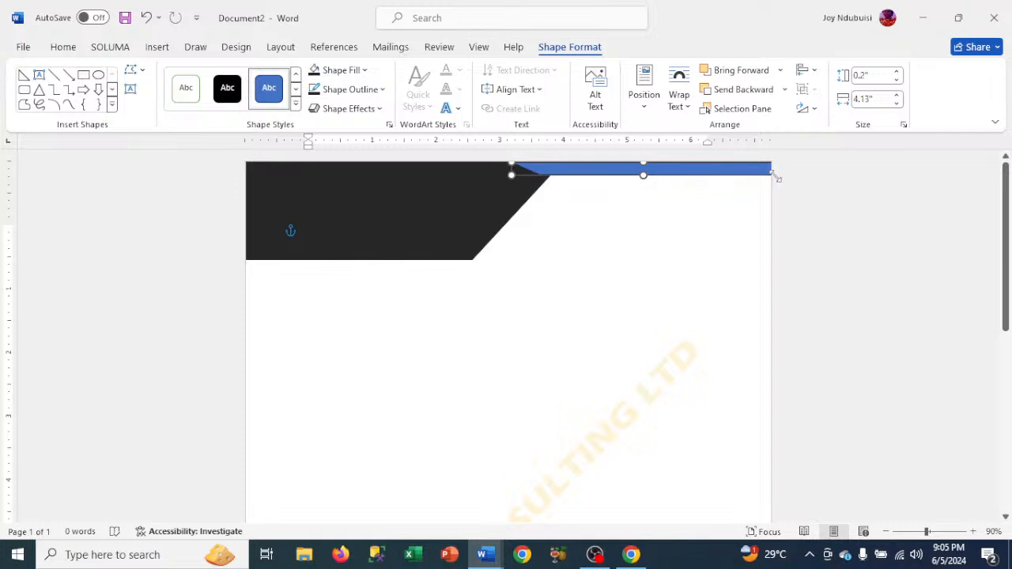
# Fill the thin top bar with Gold, Accent 4 and remove its outline
pyautogui.click(342, 73)
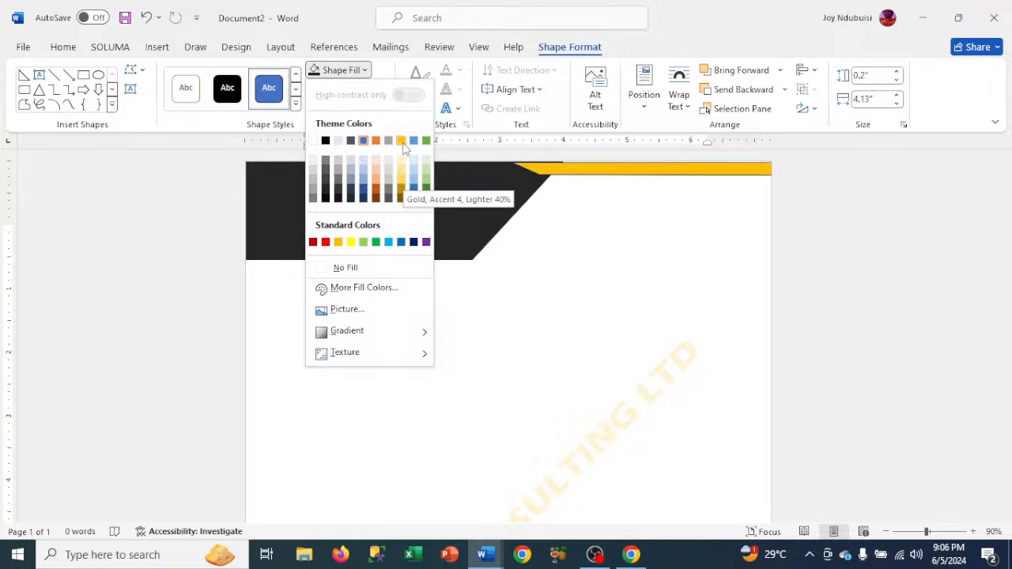
pyautogui.click(402, 143)
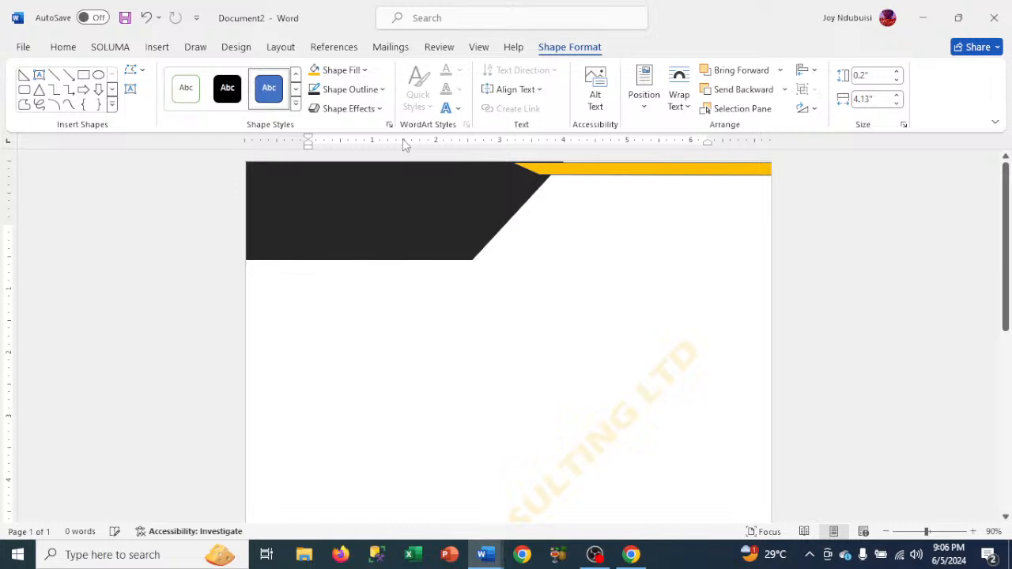
pyautogui.click(360, 91)
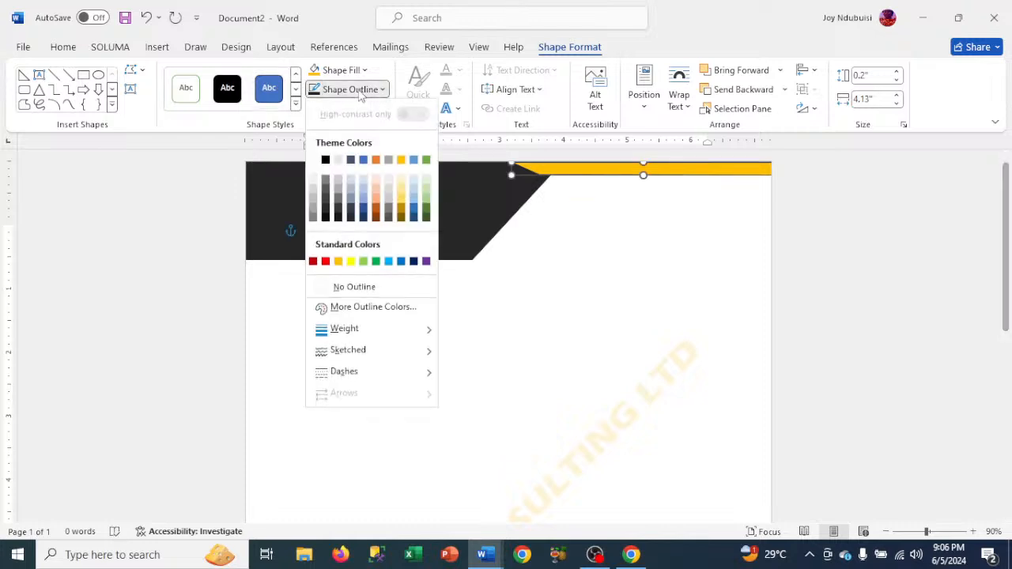
pyautogui.click(348, 289)
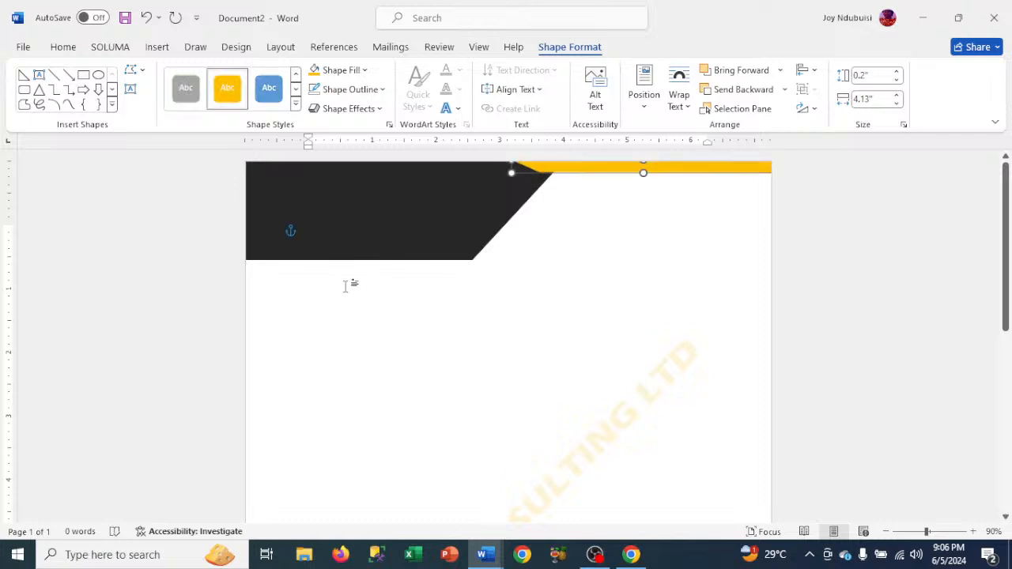
# Give the gold bar a White, Background 1 outline with a weight of 2¼ pt
pyautogui.click(349, 90)
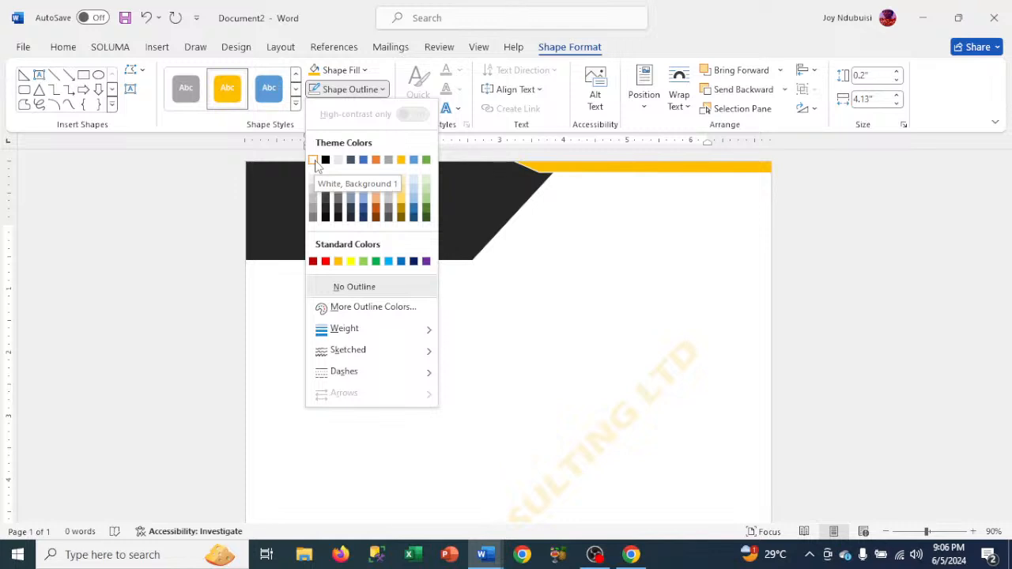
pyautogui.click(314, 160)
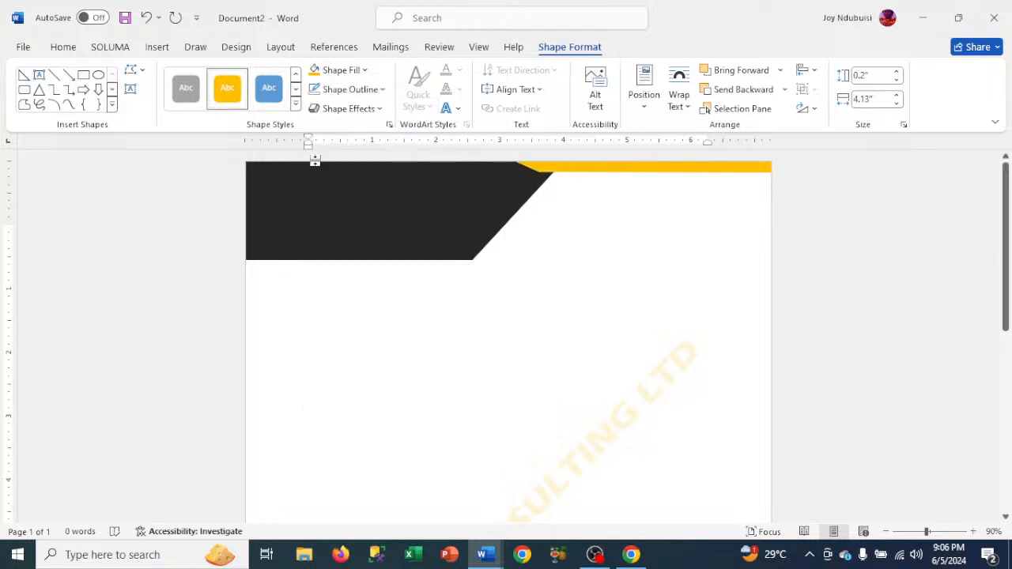
pyautogui.click(356, 90)
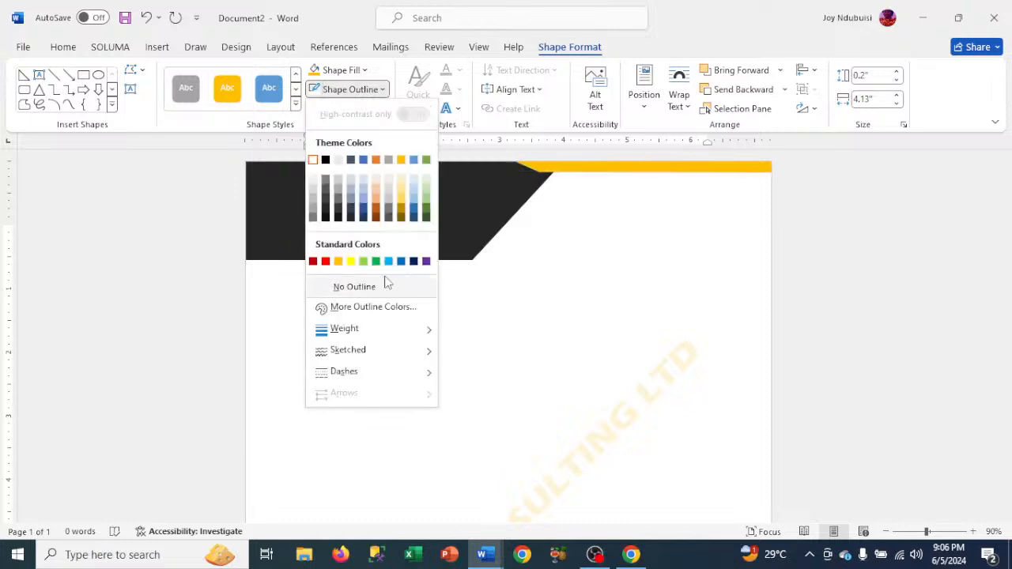
pyautogui.moveTo(344, 329)
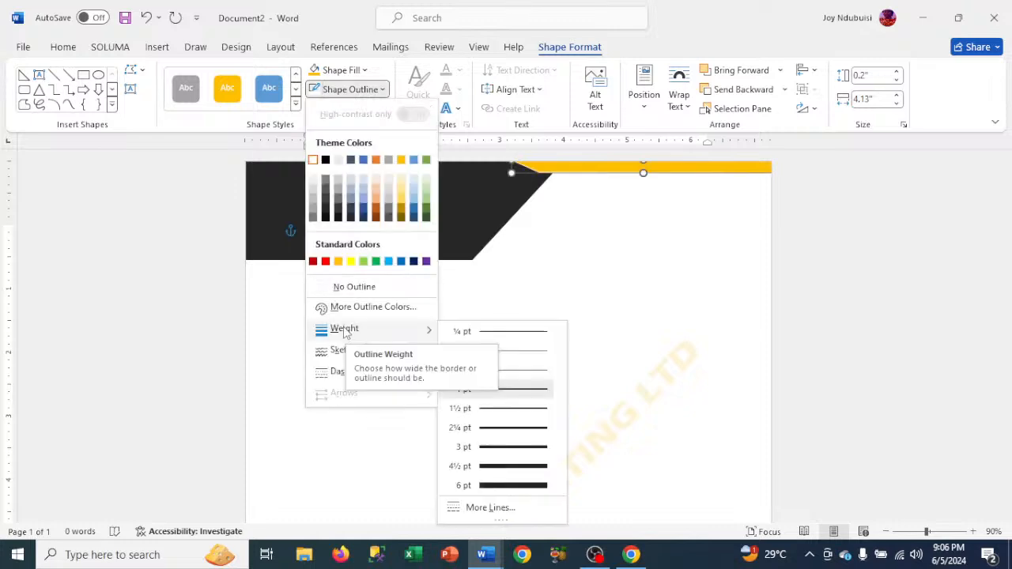
pyautogui.click(512, 428)
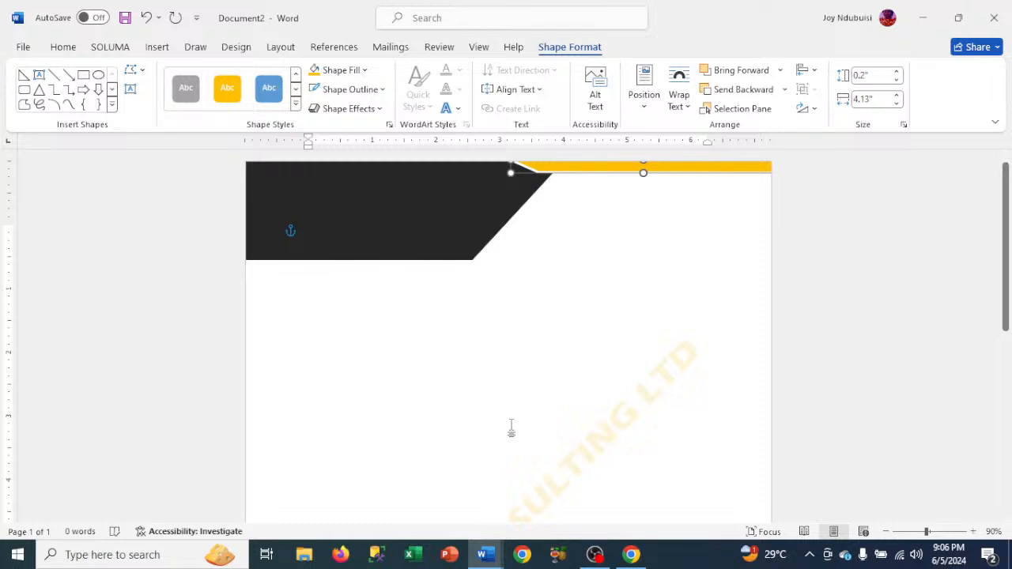
# Edit the gold bar's points, moving its lower-left point slightly further left to steepen the slanted end
pyautogui.click(132, 71)
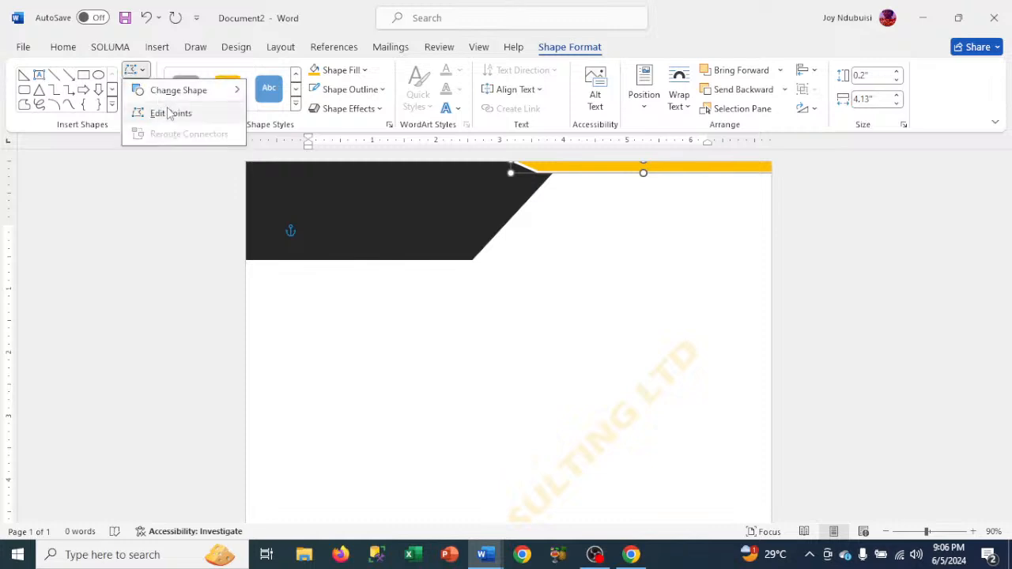
pyautogui.click(169, 115)
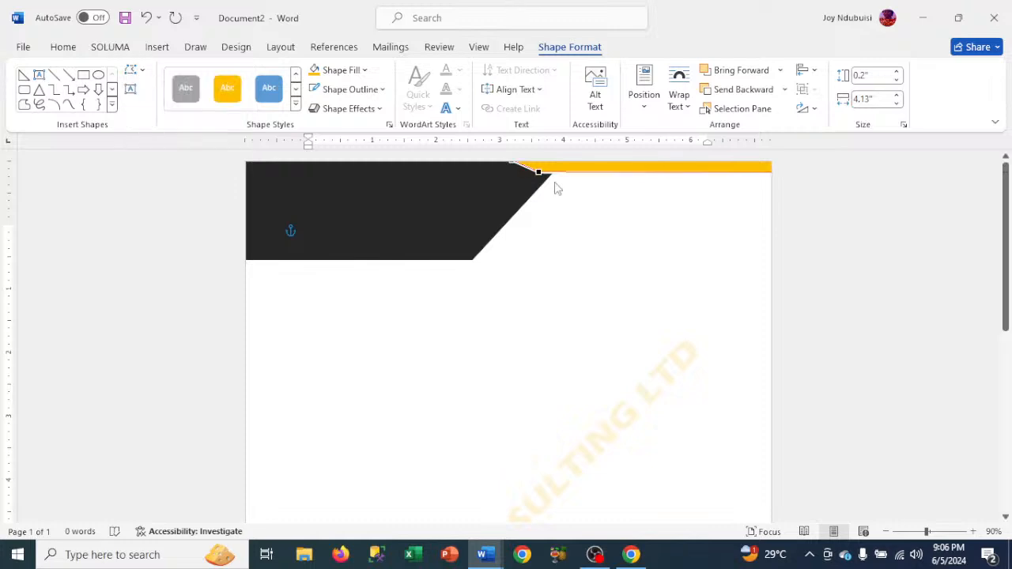
pyautogui.click(537, 171)
pyautogui.moveTo(536, 172); pyautogui.dragTo(528, 173)
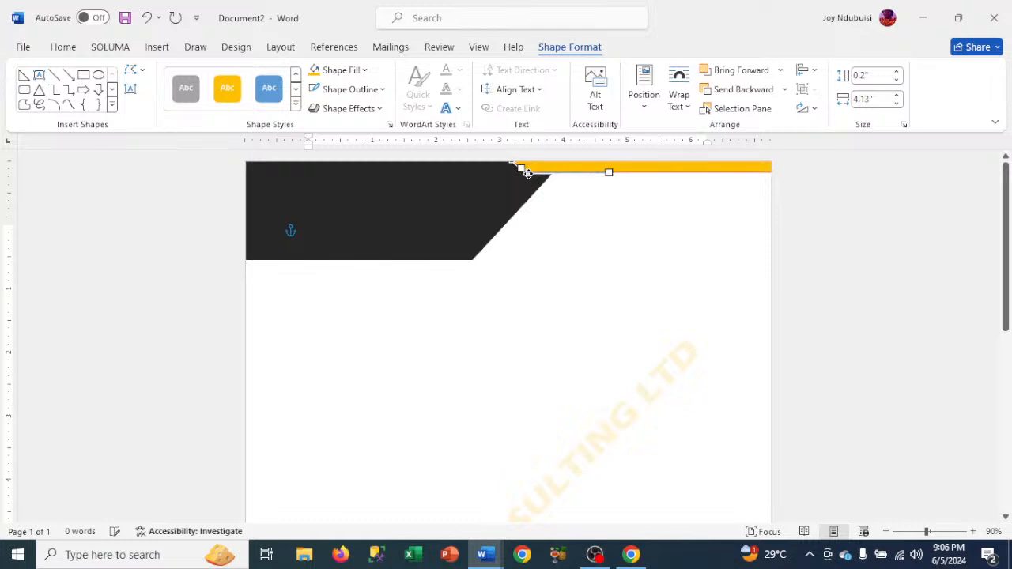
pyautogui.click(605, 214)
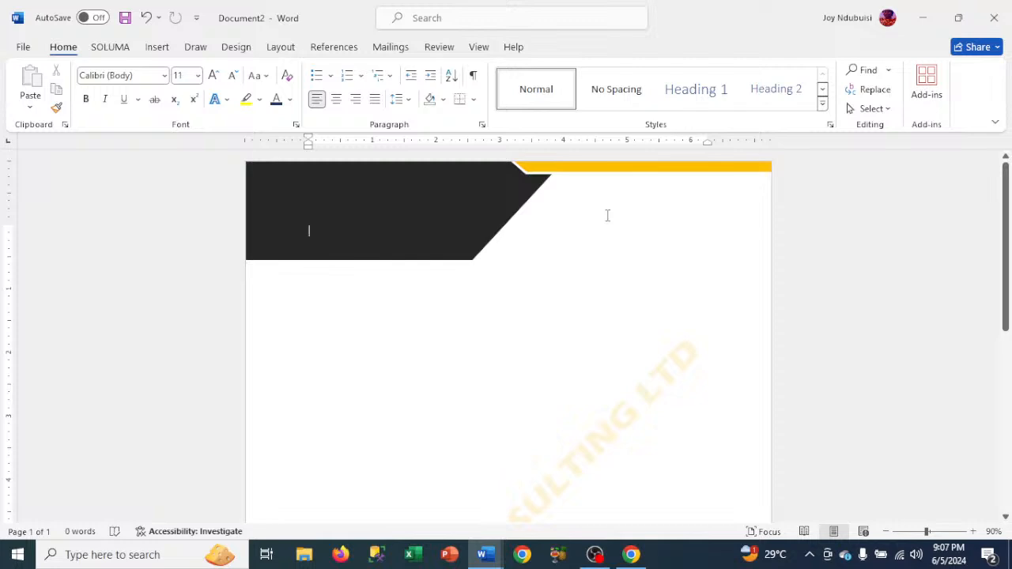
# Set the dark header shape's outline to the darkest gray shade of the white theme color
pyautogui.click(445, 221)
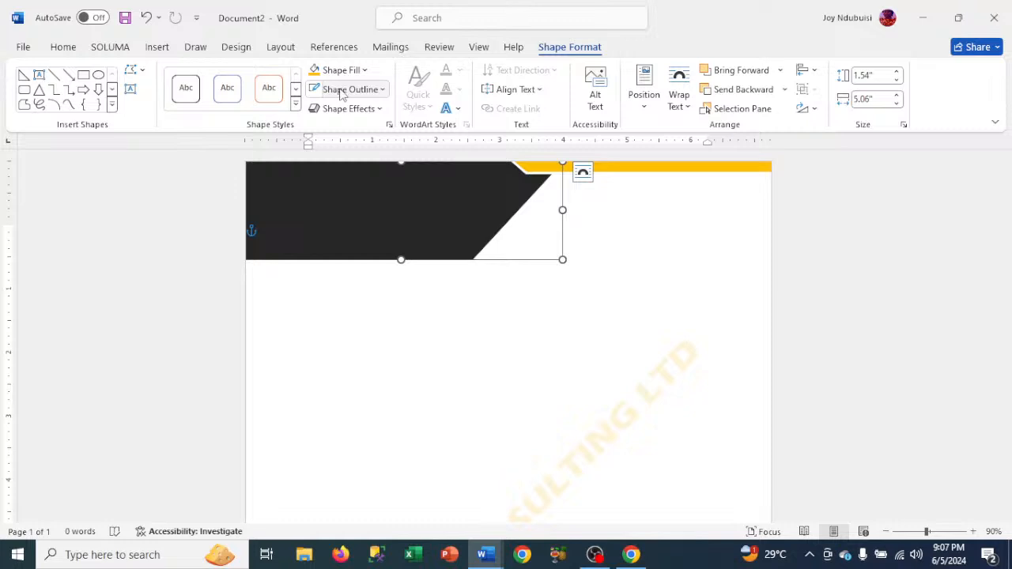
pyautogui.click(342, 93)
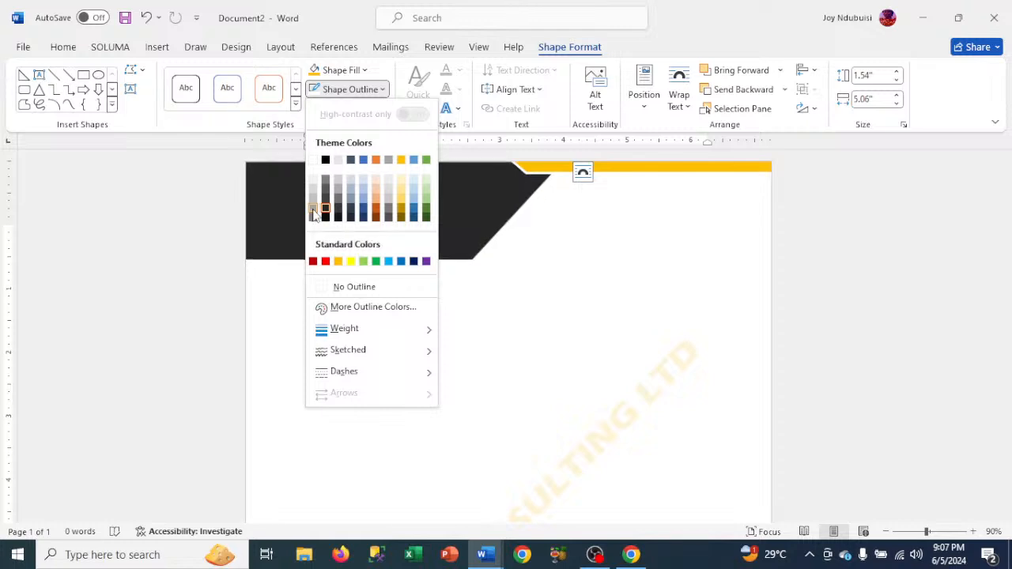
pyautogui.click(313, 217)
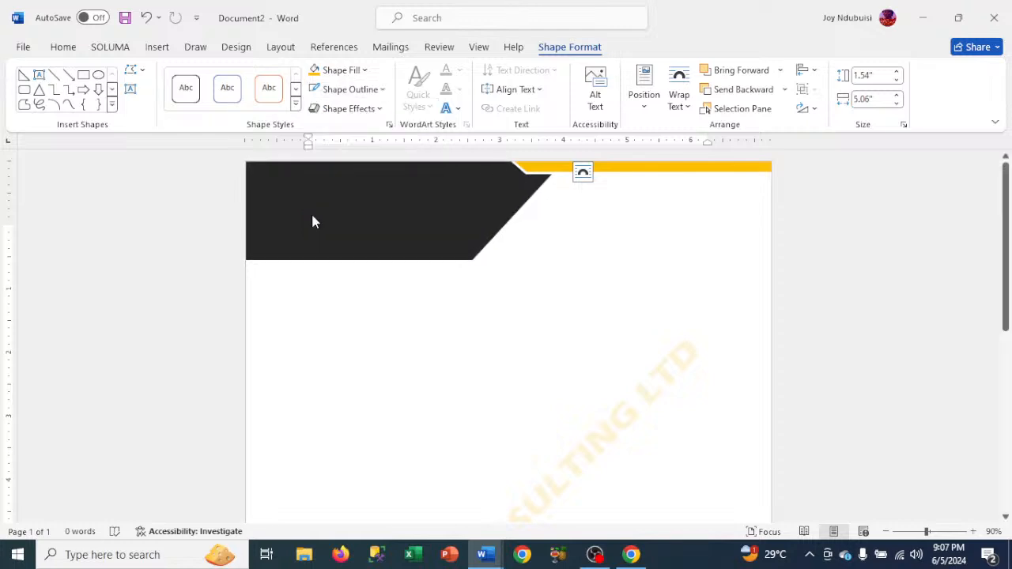
pyautogui.click(312, 222)
pyautogui.click(351, 89)
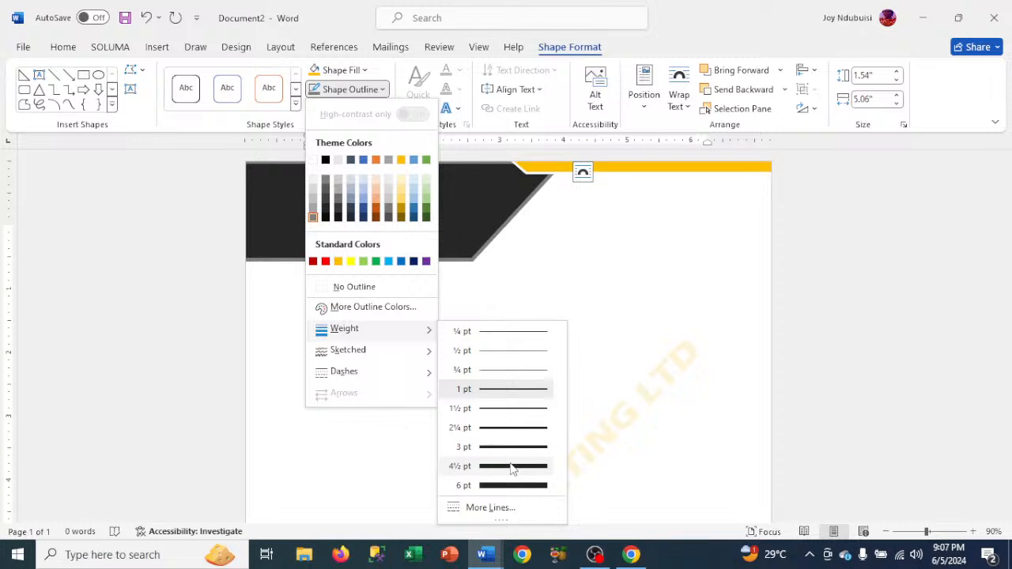
pyautogui.click(706, 428)
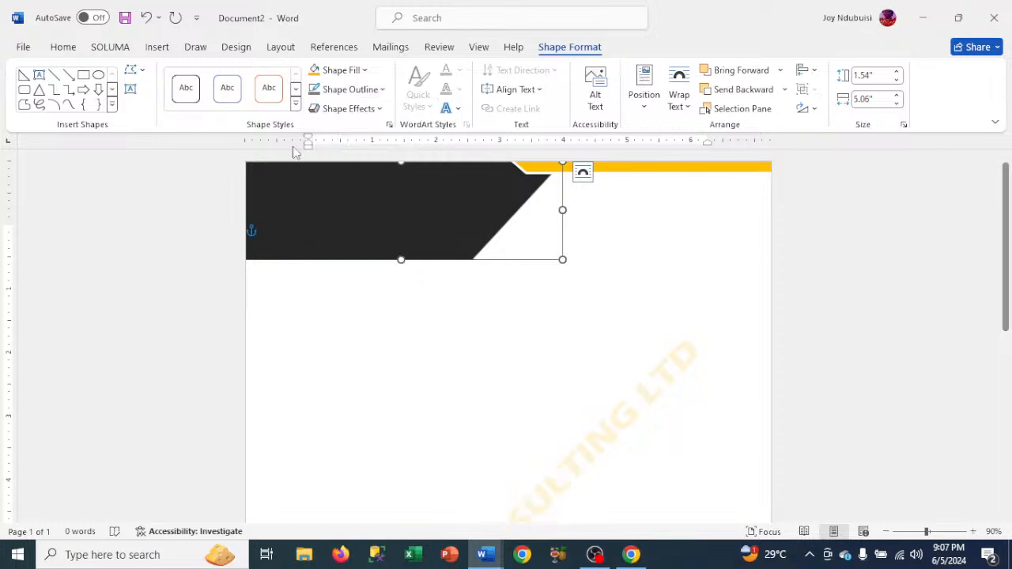
# Remove the outline from the dark slanted header shape and paste a duplicate of the shape
pyautogui.click(352, 90)
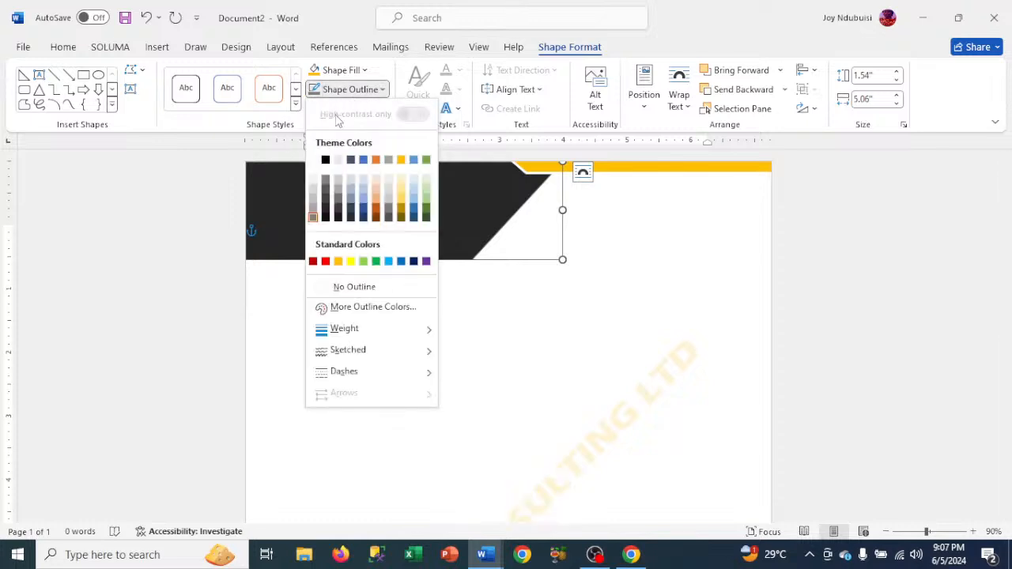
pyautogui.click(366, 296)
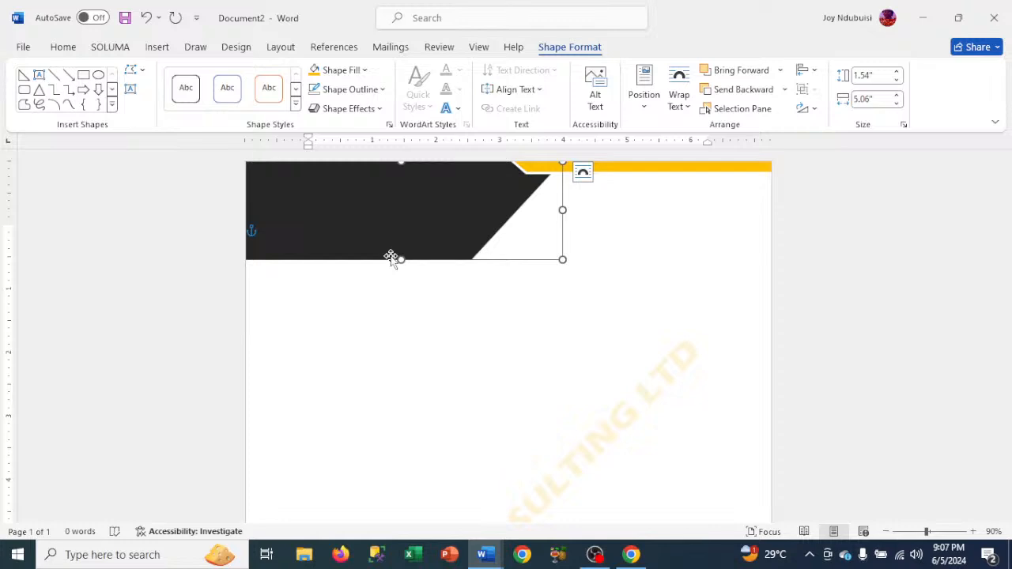
pyautogui.hotkey('ctrl', 'v')
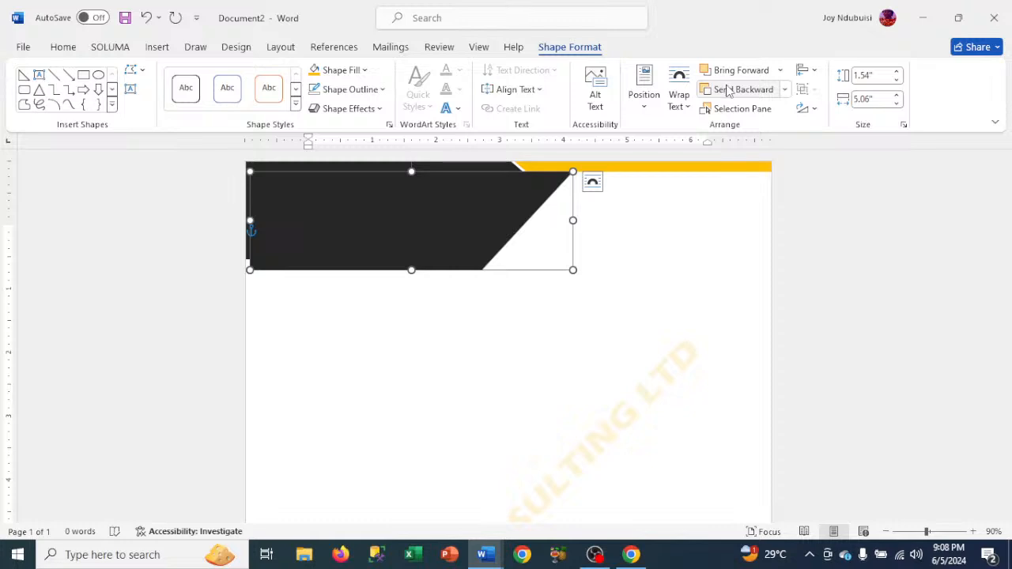
pyautogui.click(786, 90)
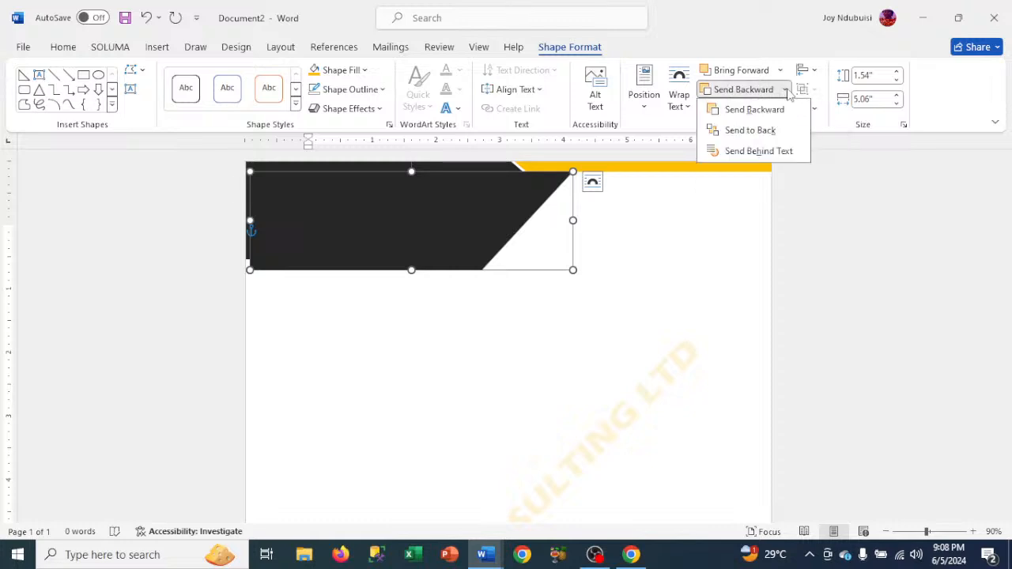
pyautogui.click(761, 133)
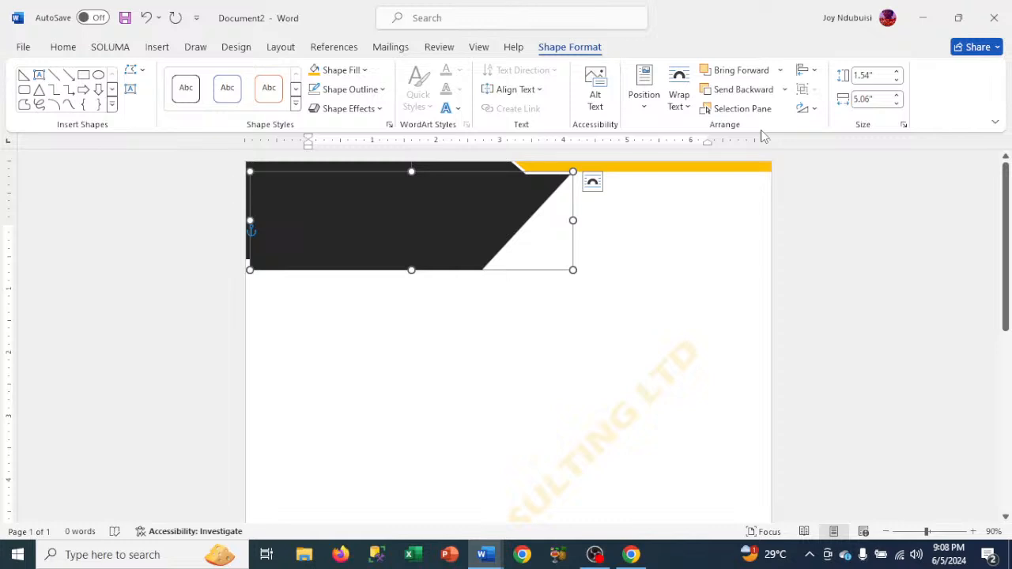
pyautogui.click(336, 91)
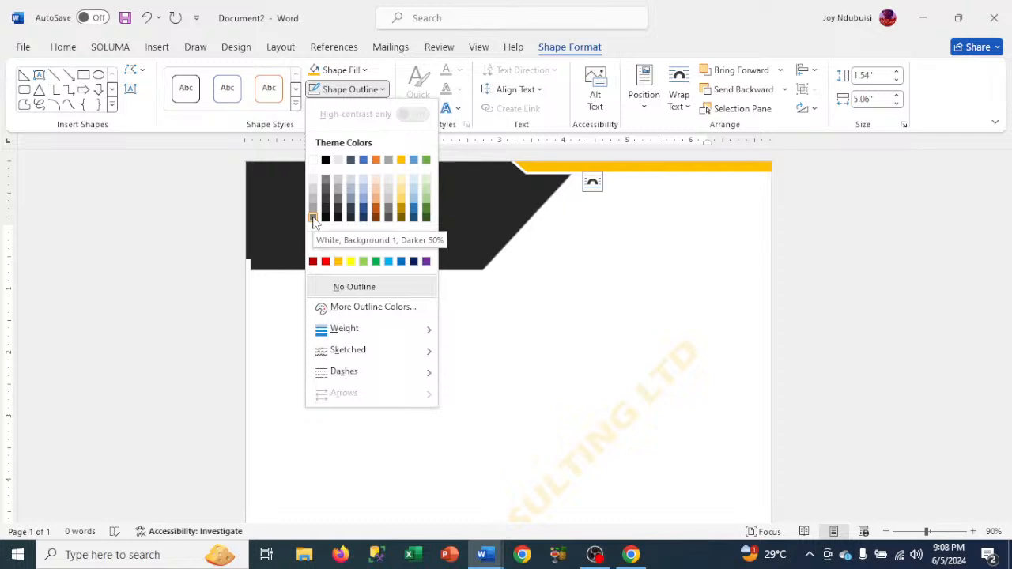
pyautogui.click(556, 245)
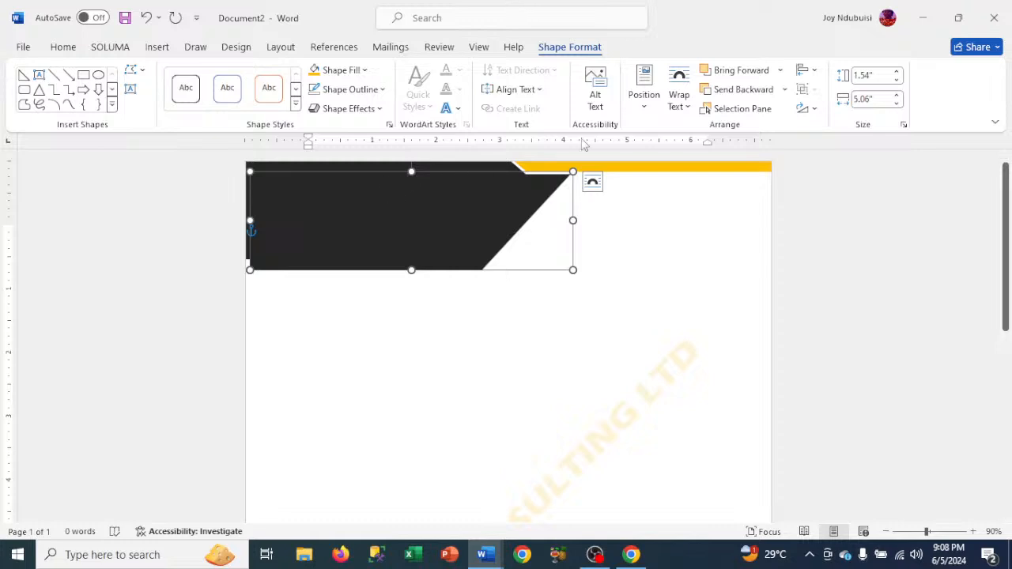
pyautogui.click(780, 71)
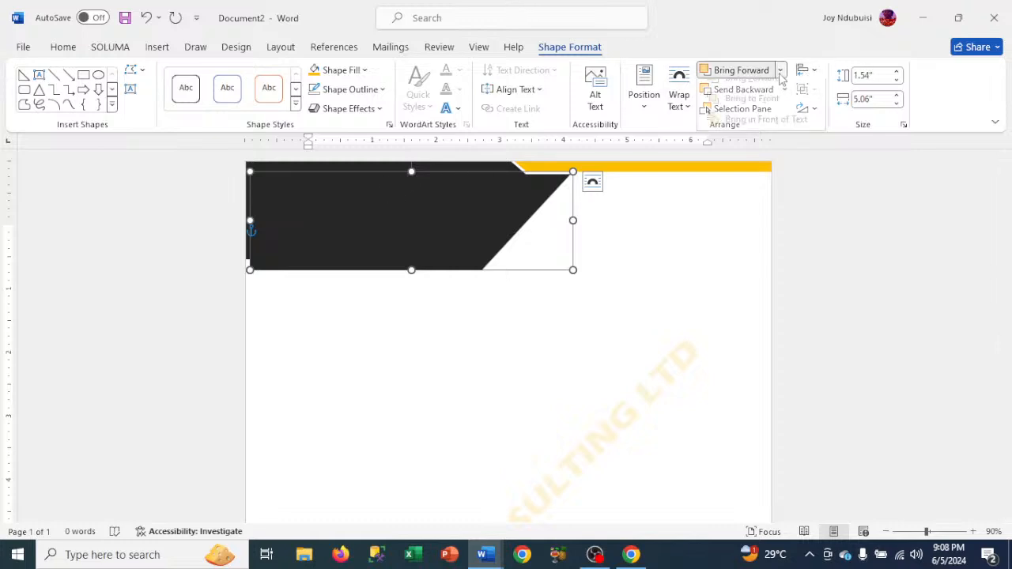
pyautogui.click(759, 112)
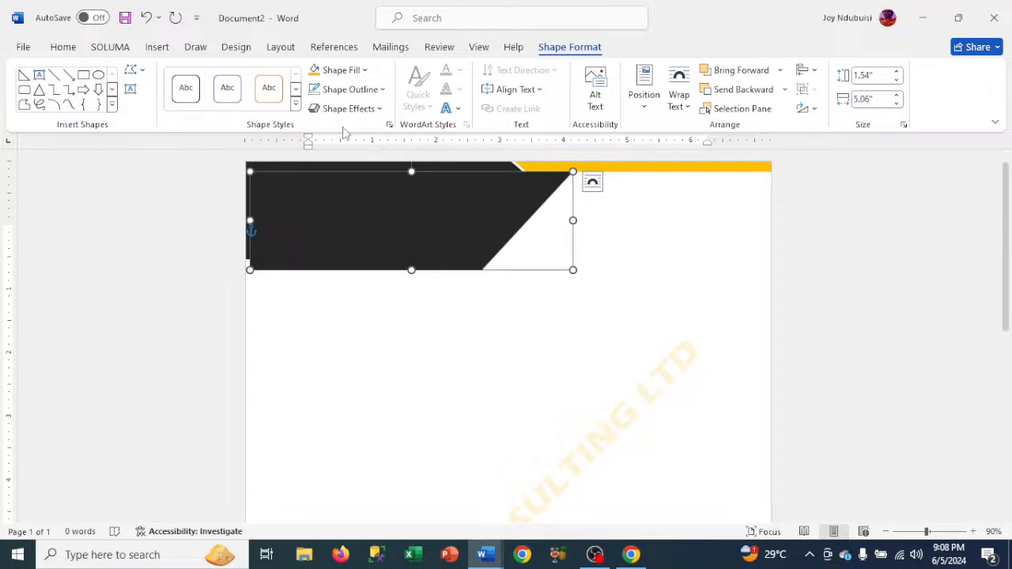
# Fill the duplicate shape with White, Background 1, Darker 50% and send it behind the dark header shape
pyautogui.click(365, 69)
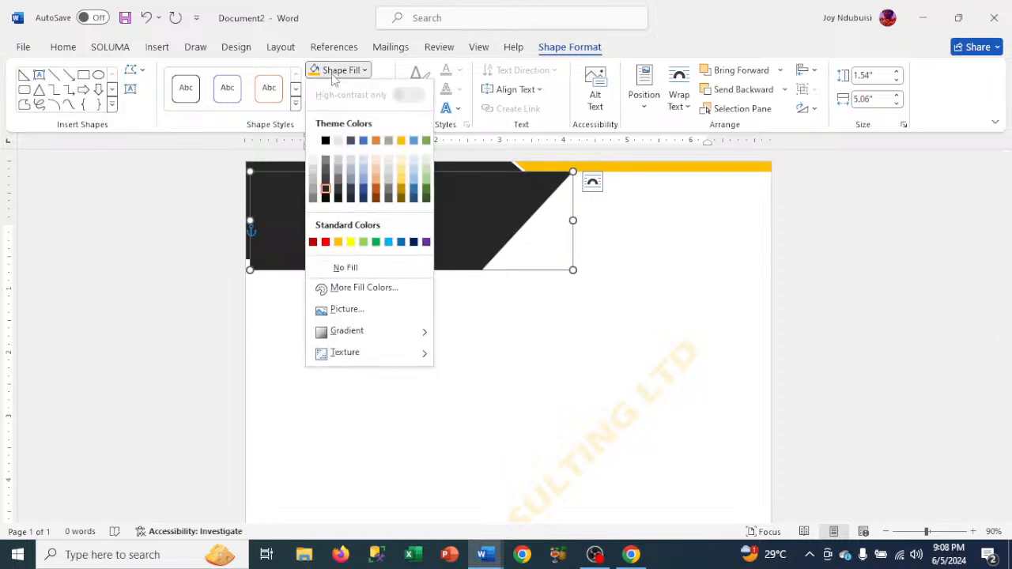
pyautogui.click(313, 197)
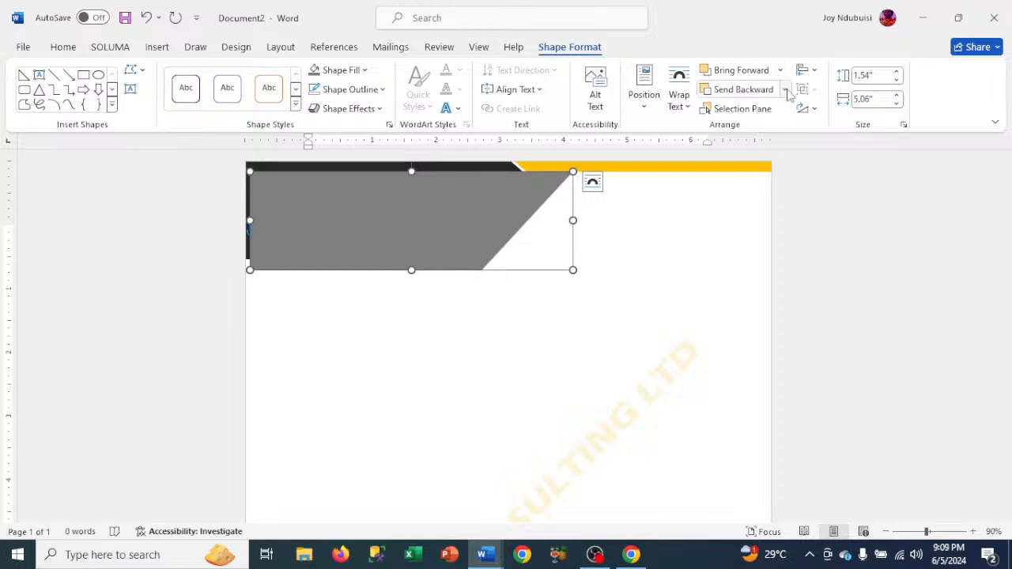
pyautogui.click(774, 90)
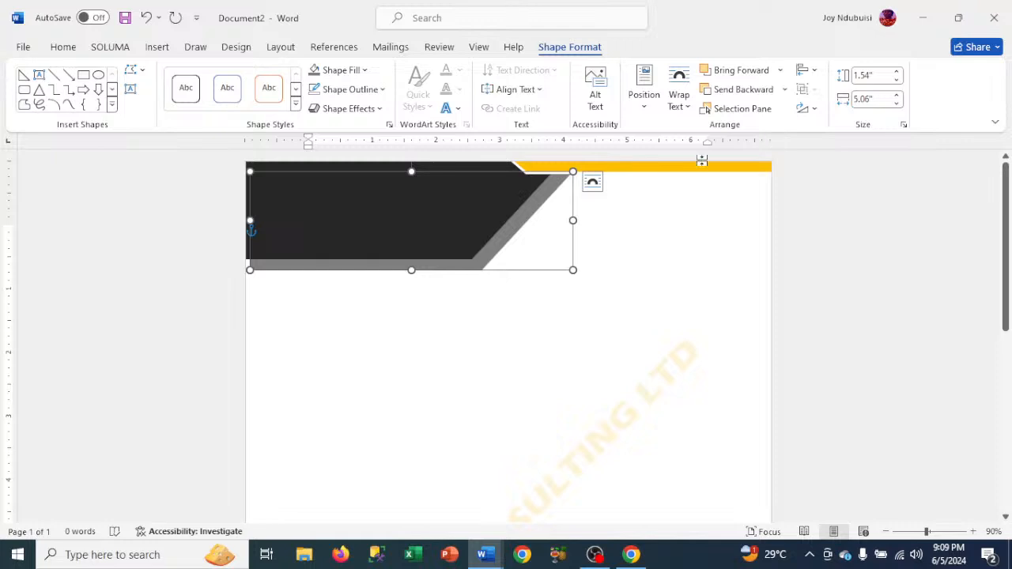
# Nudge the gray duplicate up and slightly left, leaving only a thin gray strip along the dark shape's slanted edge
pyautogui.press('Up')
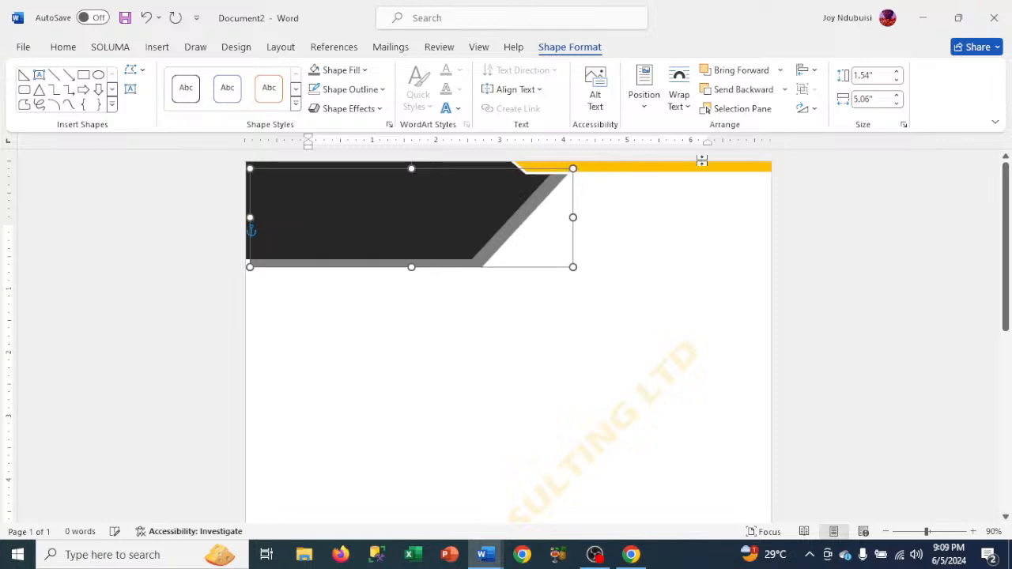
pyautogui.press('Up')
pyautogui.press('Up')
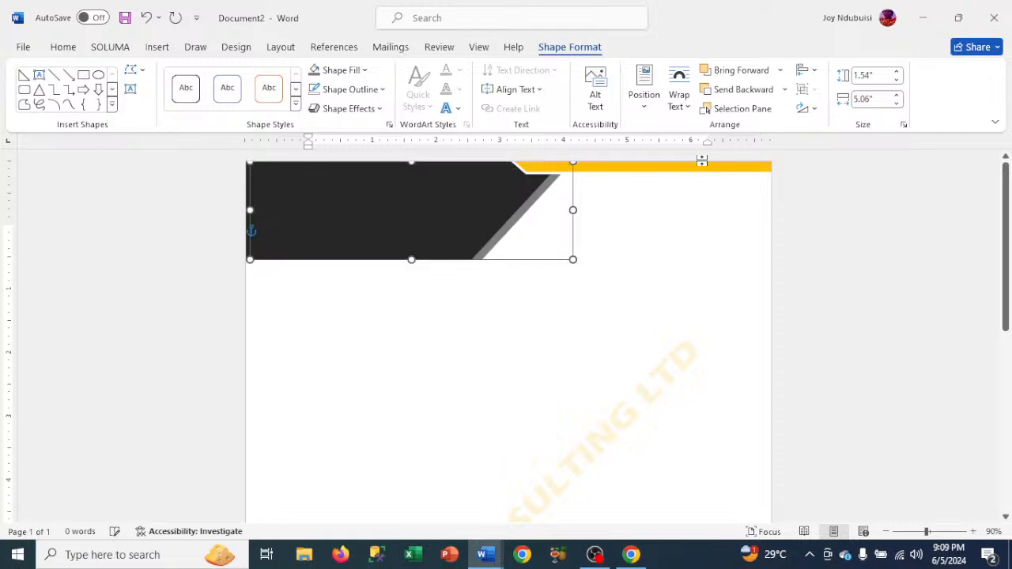
pyautogui.press('Up')
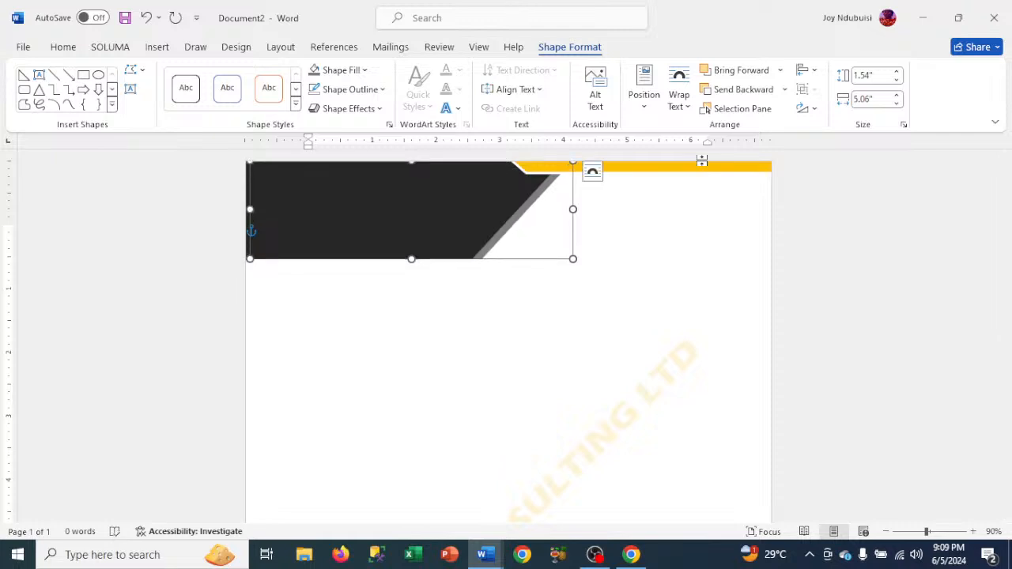
pyautogui.press('Up')
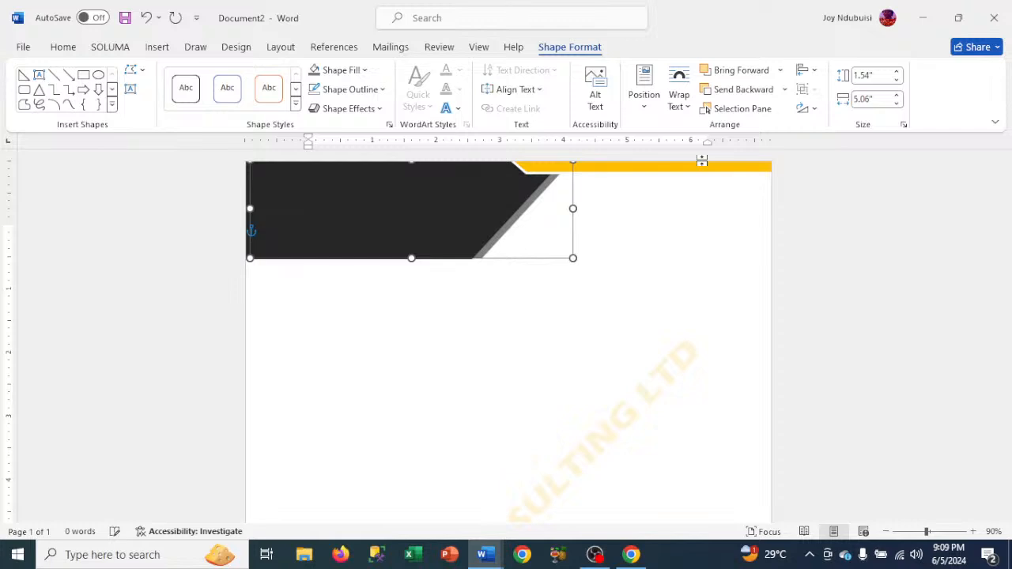
pyautogui.press('Down')
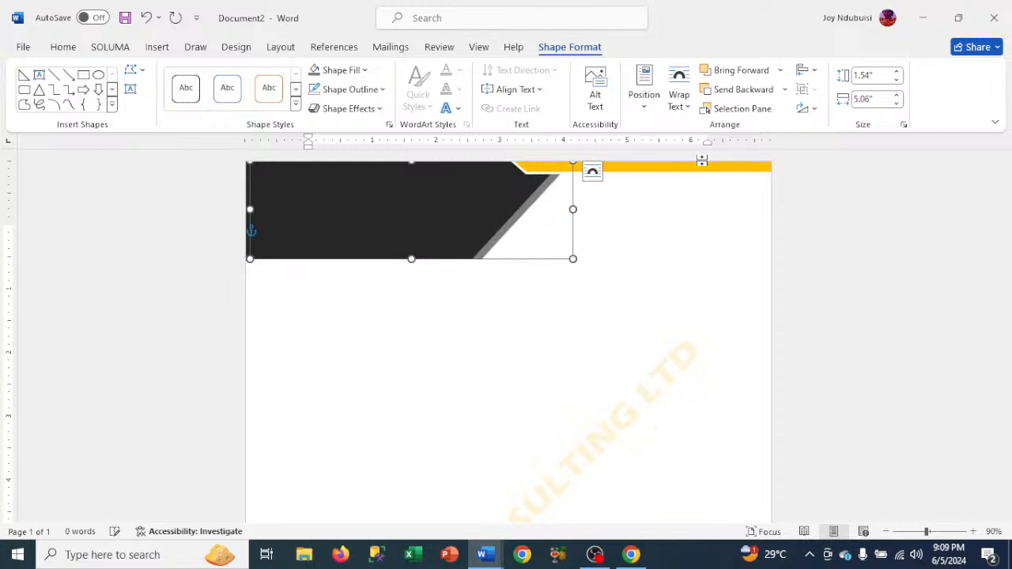
pyautogui.press('Left')
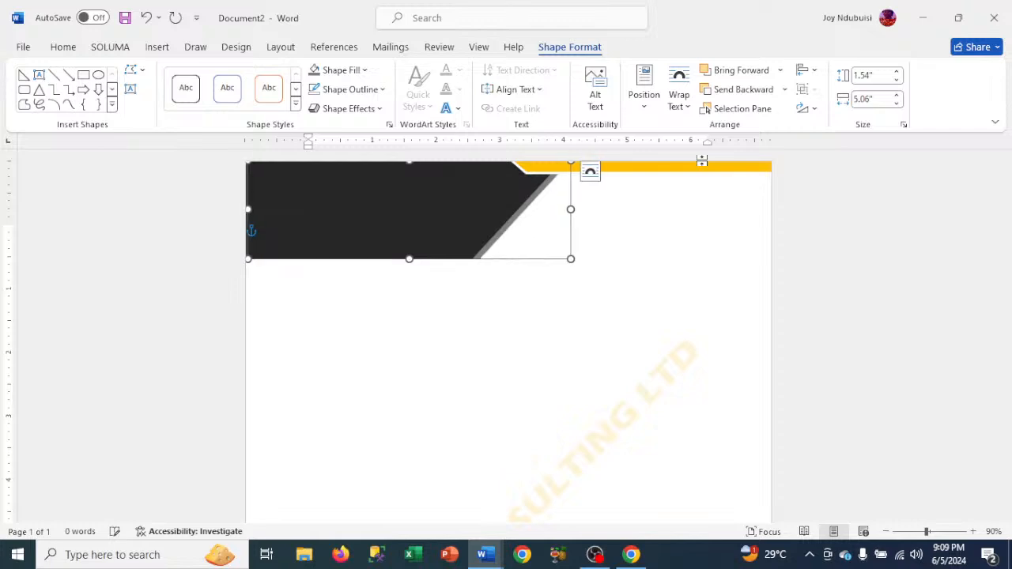
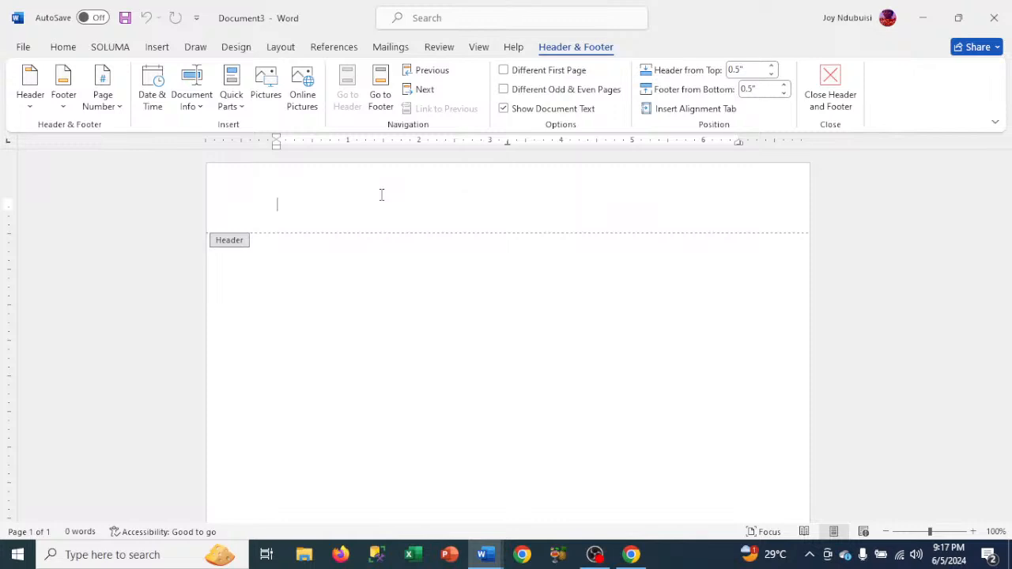
# In the new document's header area, draw a rectangle about 1" high and 4.24" wide from the page's upper-left corner
pyautogui.click(157, 48)
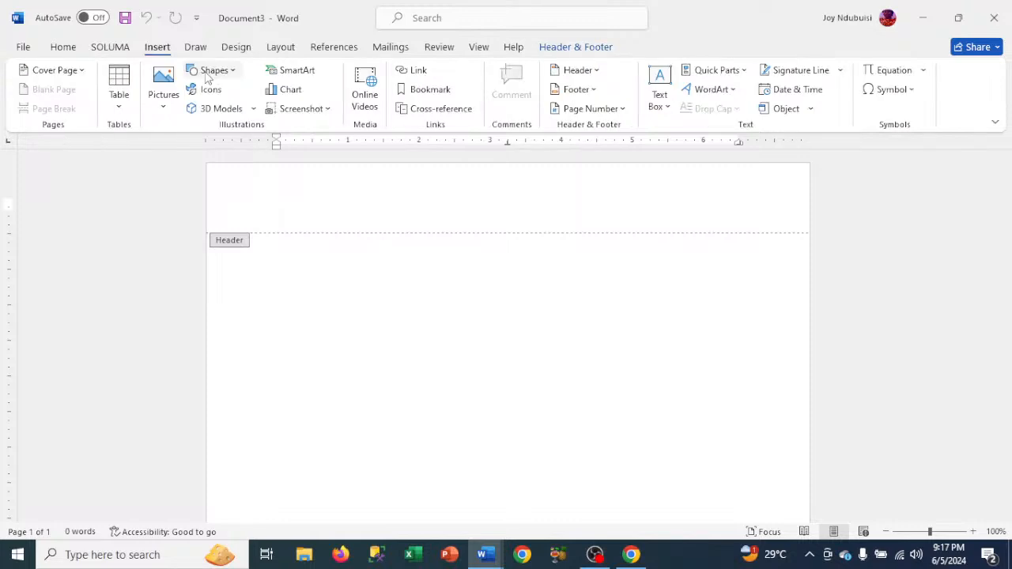
pyautogui.click(209, 72)
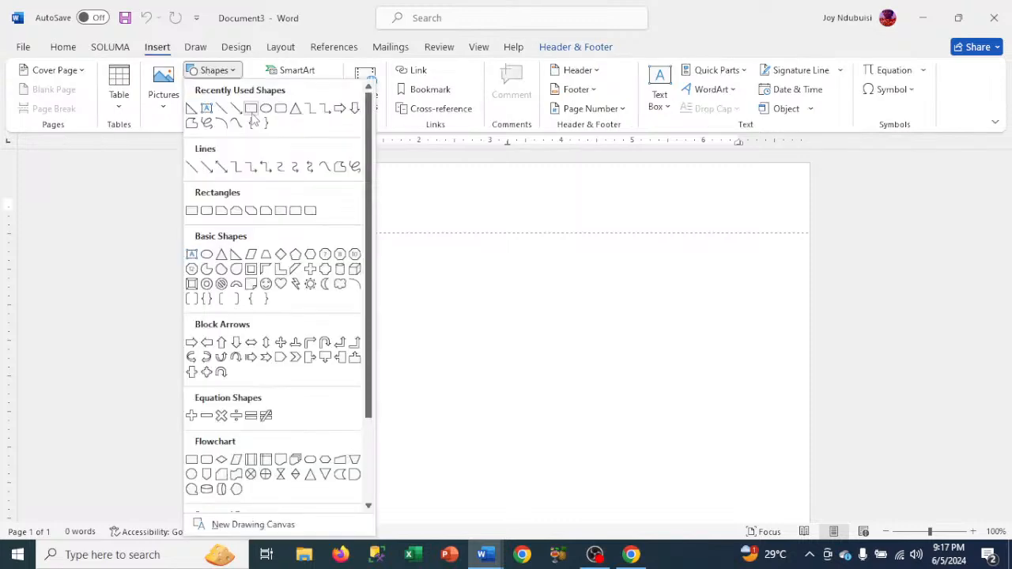
pyautogui.click(251, 110)
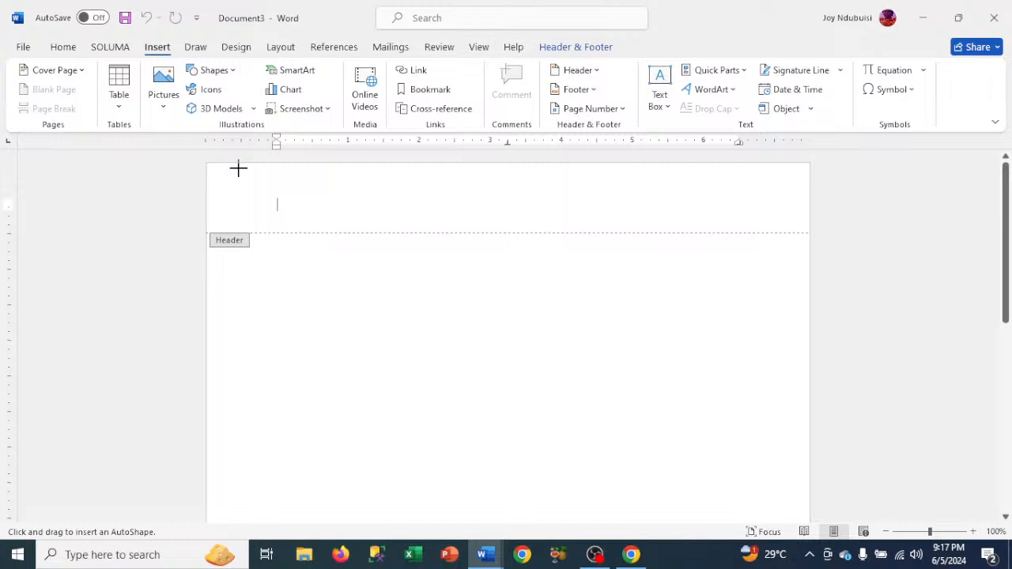
pyautogui.moveTo(206, 162); pyautogui.dragTo(507, 233)
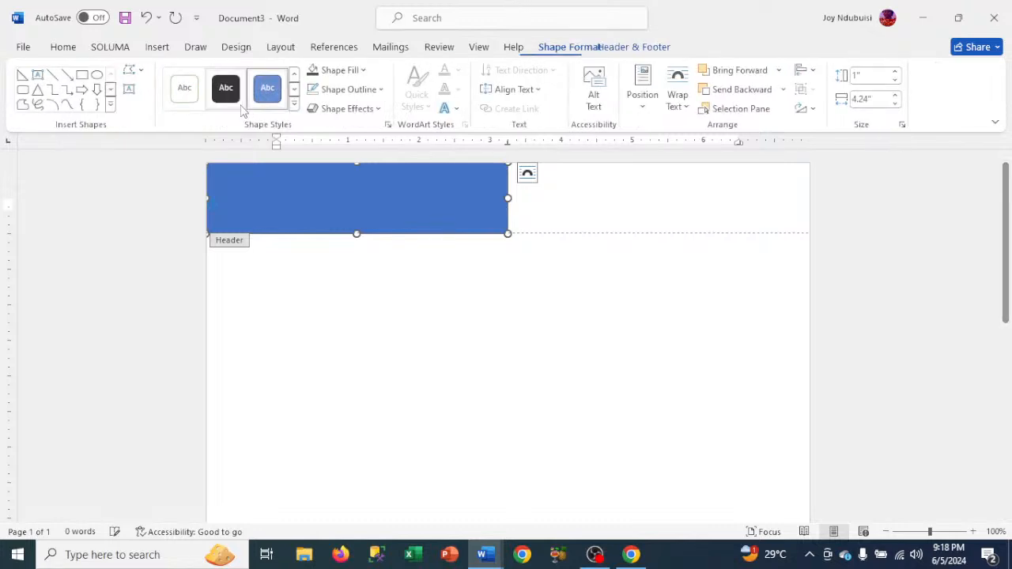
# Edit the rectangle's points, moving its lower-right point inward to slant that end, and apply the solid black shape style
pyautogui.click(132, 70)
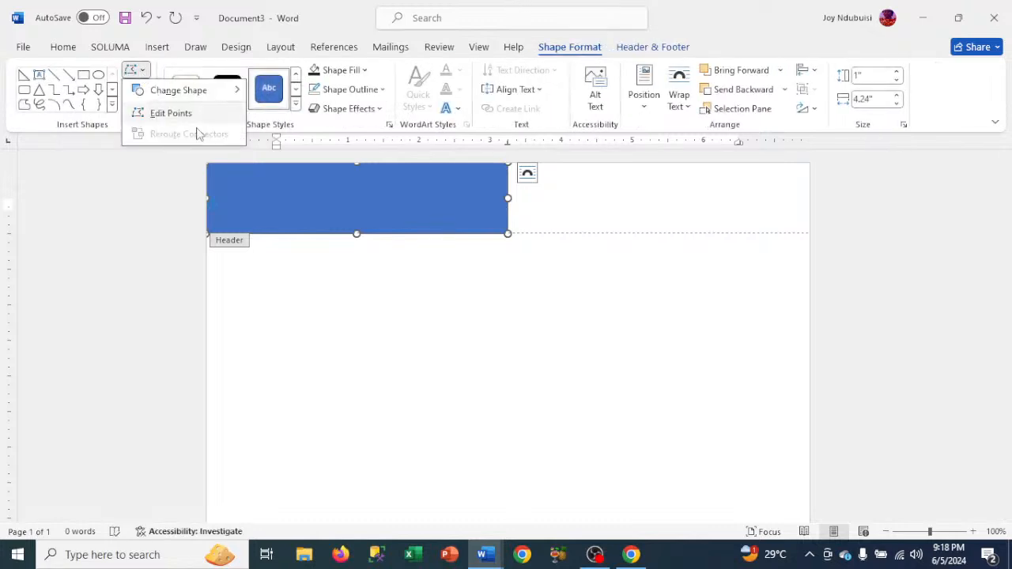
pyautogui.click(174, 114)
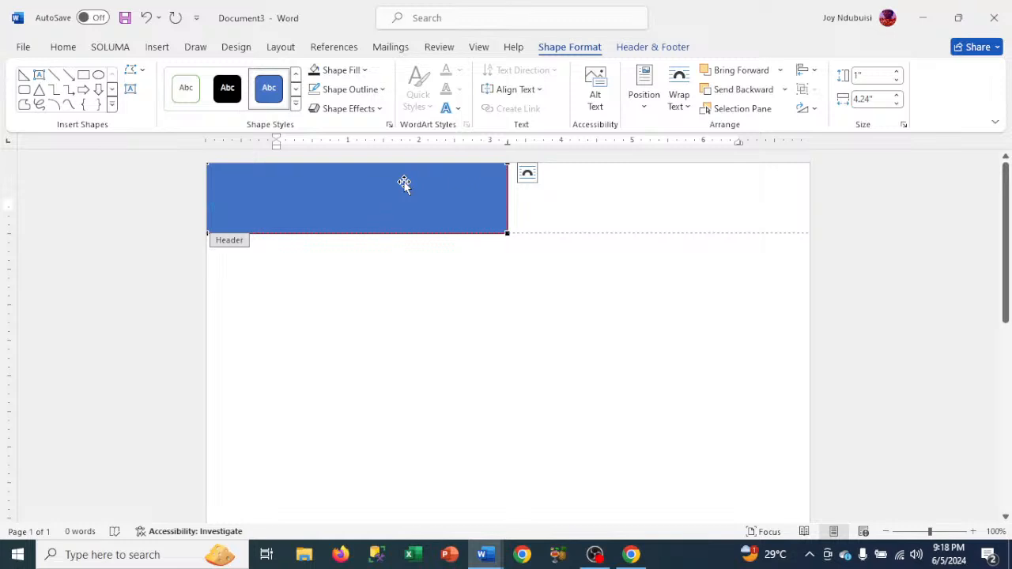
pyautogui.click(508, 234)
pyautogui.moveTo(463, 230); pyautogui.dragTo(458, 231)
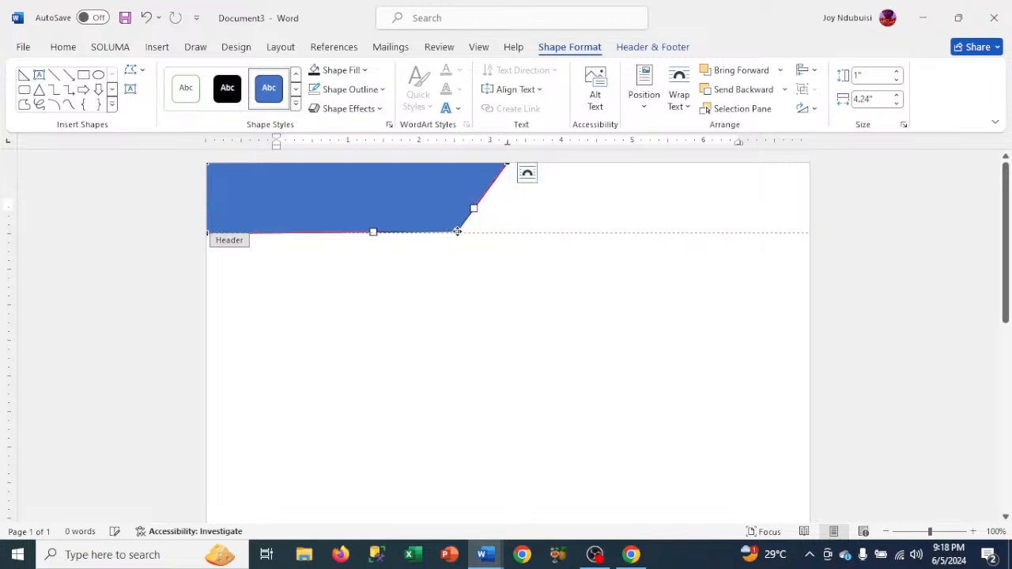
pyautogui.click(224, 96)
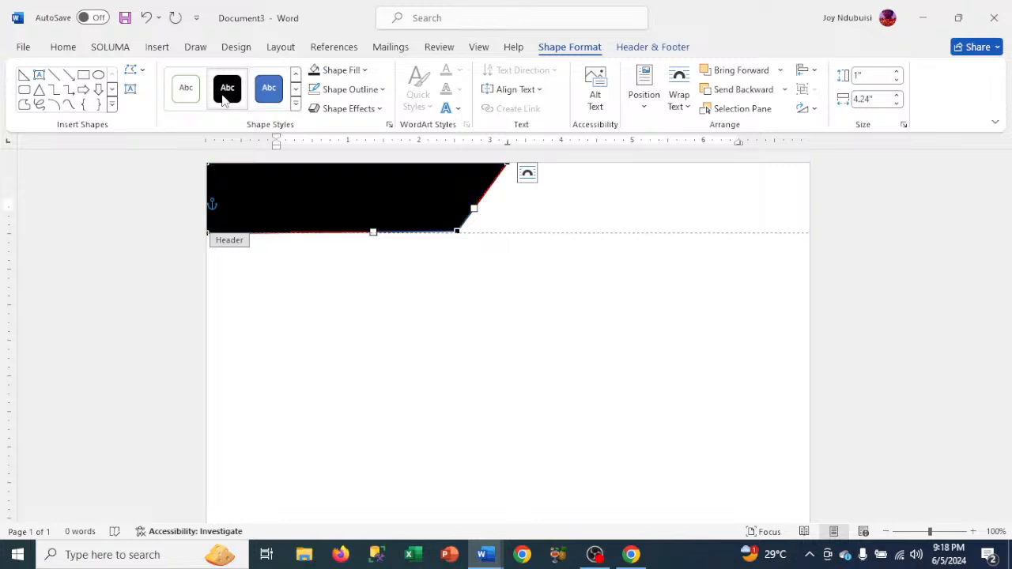
# Draw a bar about 0.22" by 5.43" beside the black shape past the page's right edge, and slant its near end by moving the lower-left point inward
pyautogui.click(83, 76)
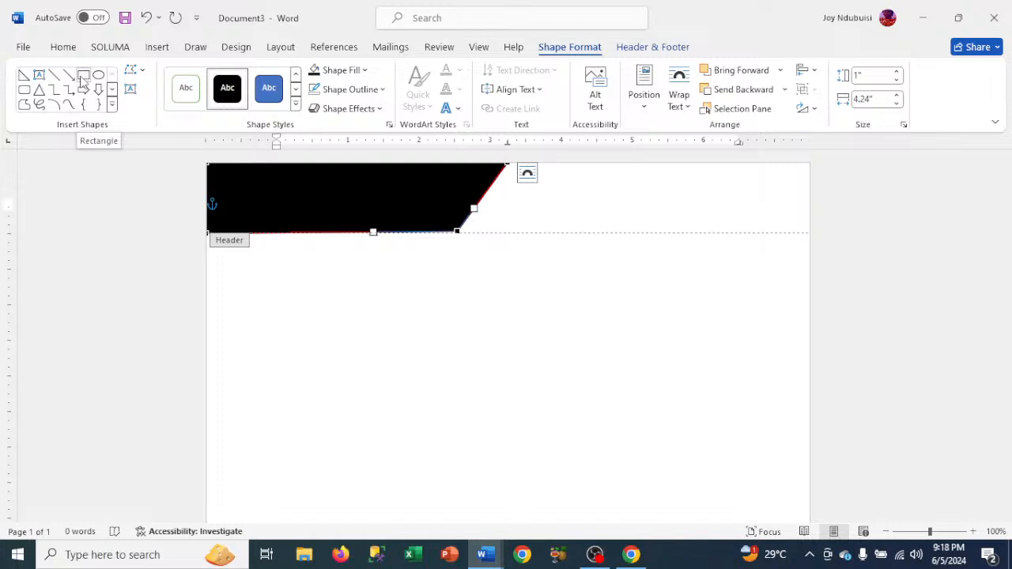
pyautogui.moveTo(537, 190); pyautogui.dragTo(922, 206)
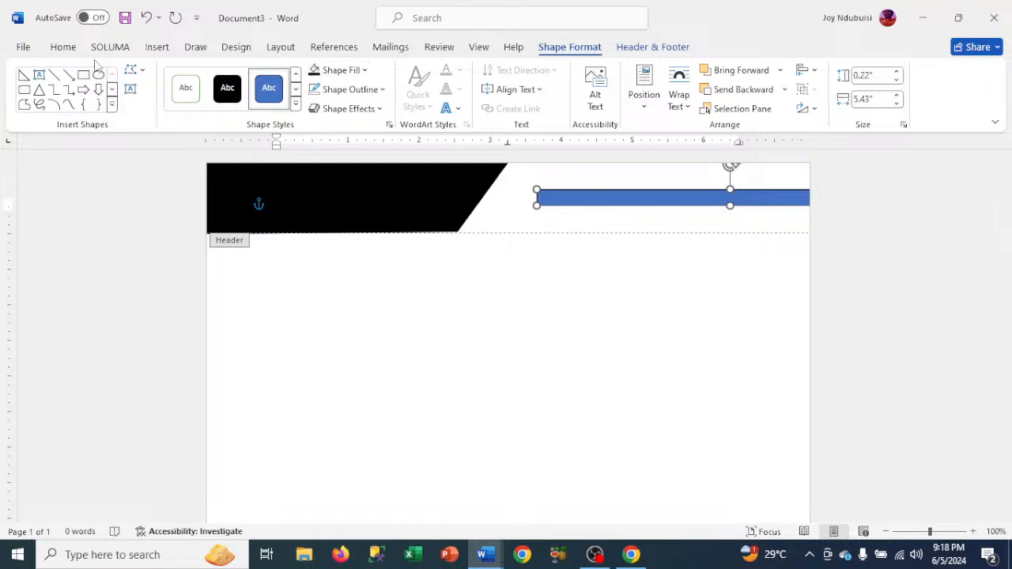
pyautogui.click(134, 70)
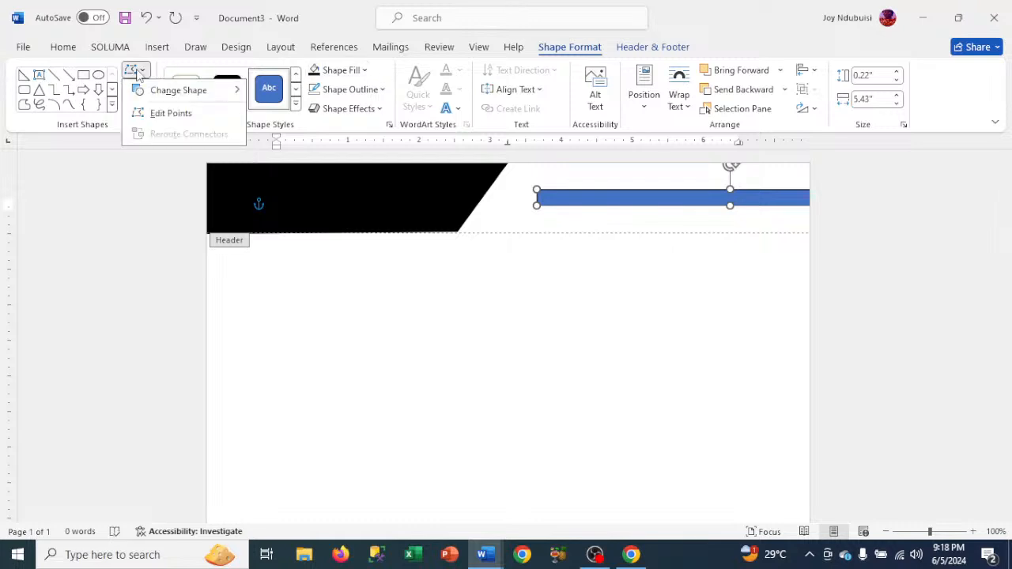
pyautogui.click(171, 115)
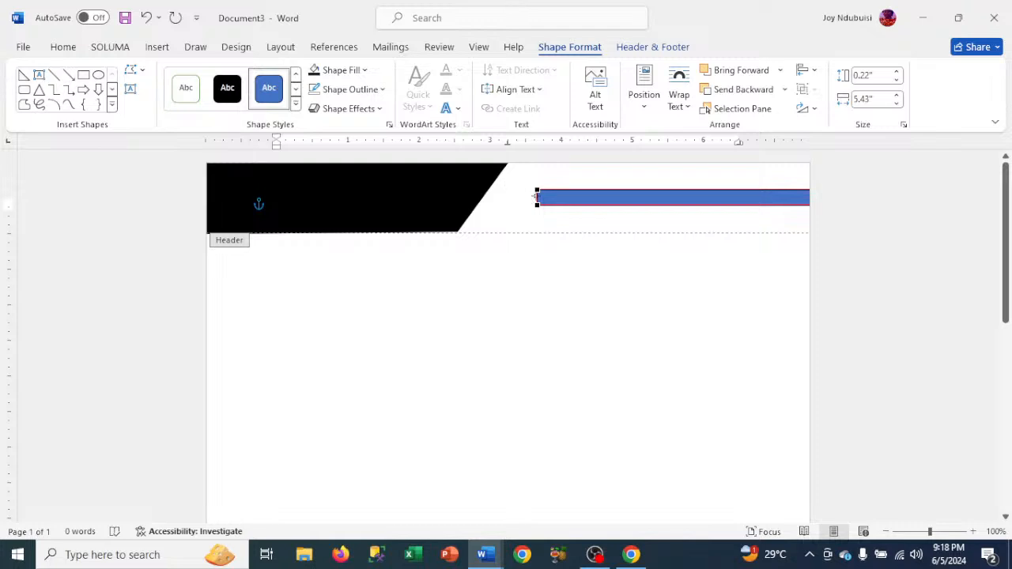
pyautogui.moveTo(538, 204); pyautogui.dragTo(548, 204)
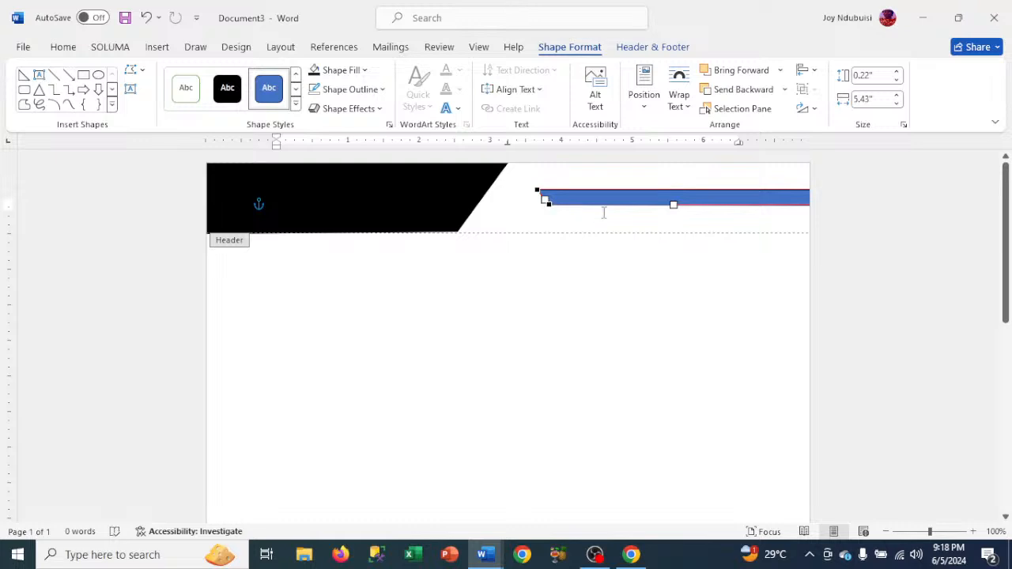
# Fill the slanted bar with the gold theme color and nudge it up flush with the page's upper edge
pyautogui.click(338, 70)
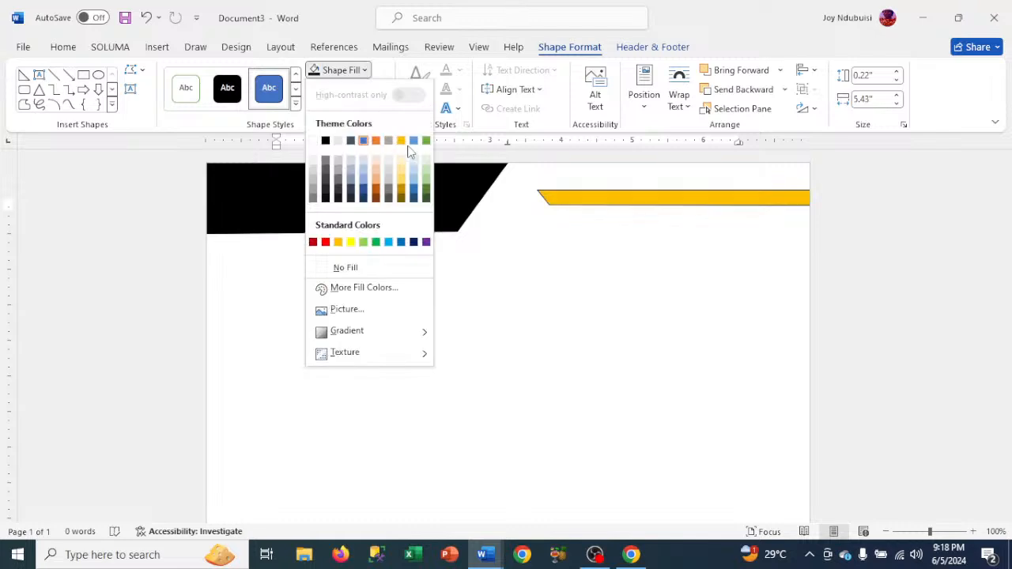
pyautogui.click(402, 142)
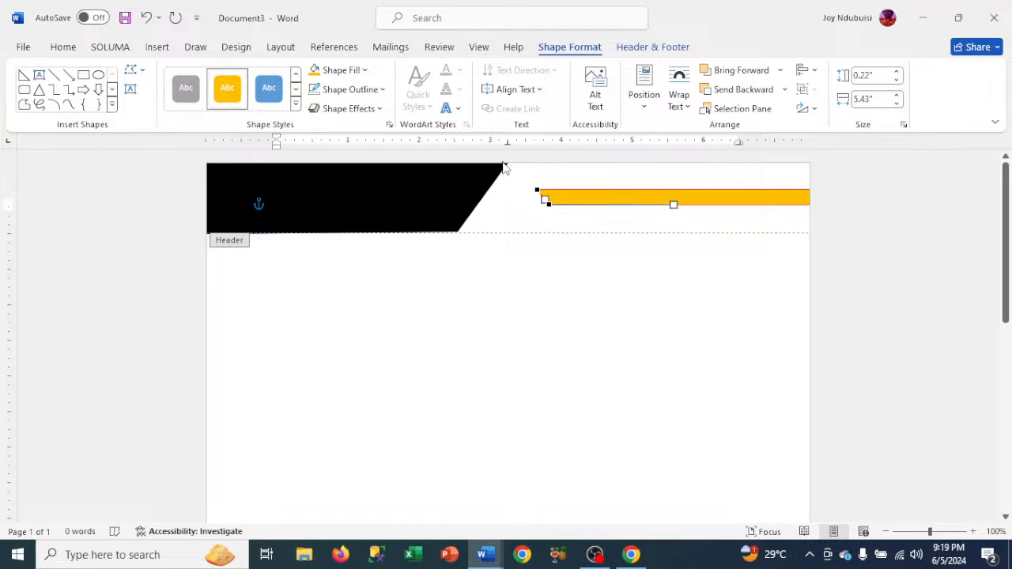
pyautogui.press('Up')
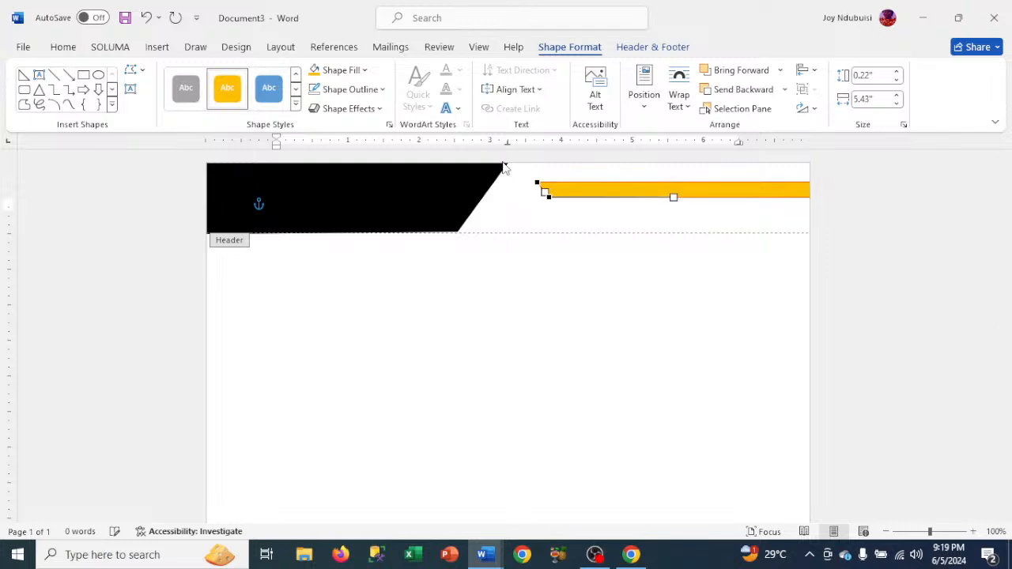
pyautogui.press('Up')
pyautogui.press('Up')
pyautogui.press('Up')
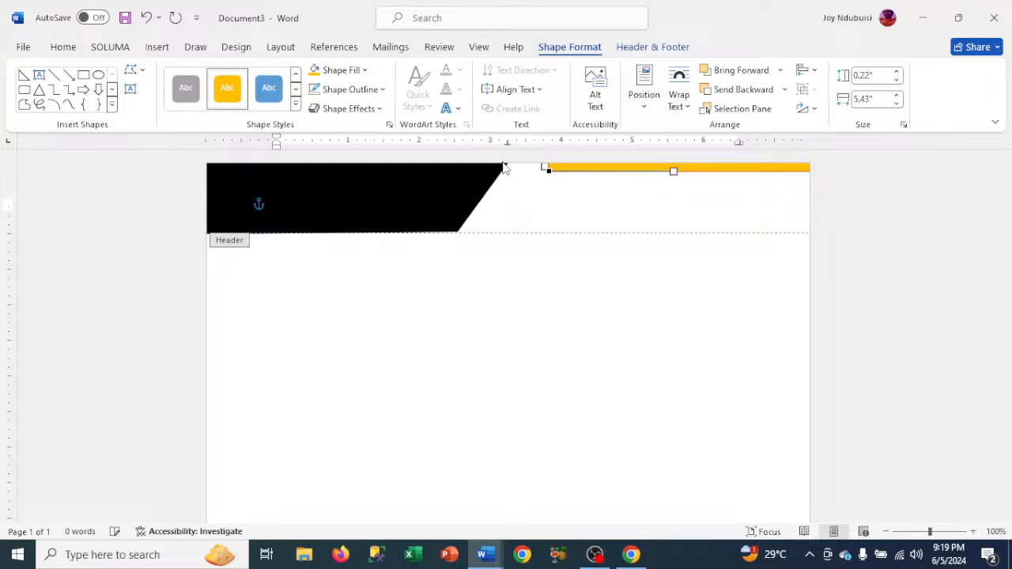
pyautogui.press('Down')
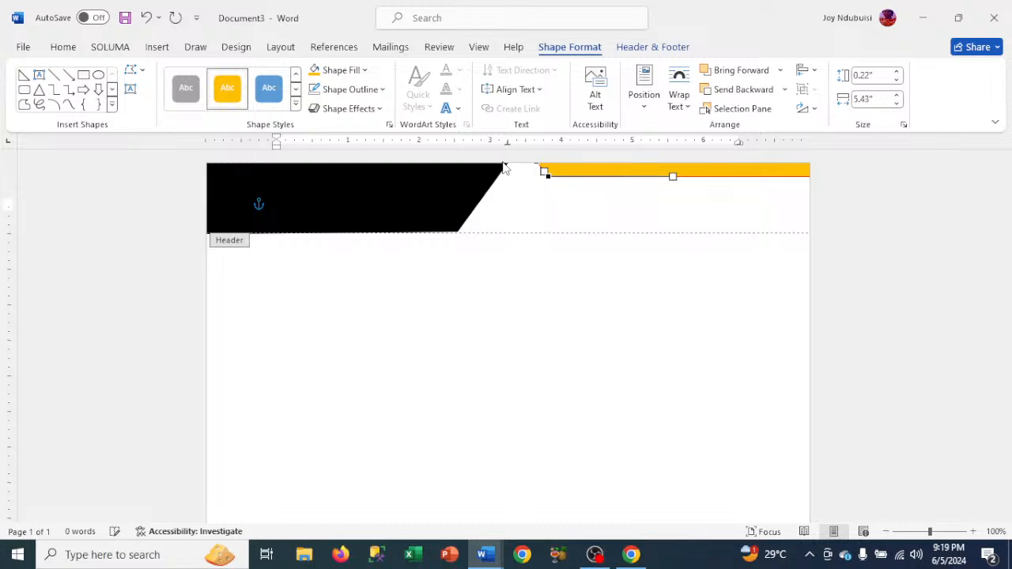
# Nudge the gold bar left until its slanted end overlaps the black shape's upper corner
pyautogui.press('Left')
pyautogui.press('Left')
pyautogui.press('Left')
pyautogui.press('Left')
pyautogui.press('Left')
pyautogui.press('Left')
pyautogui.press('Left')
pyautogui.press('Left')
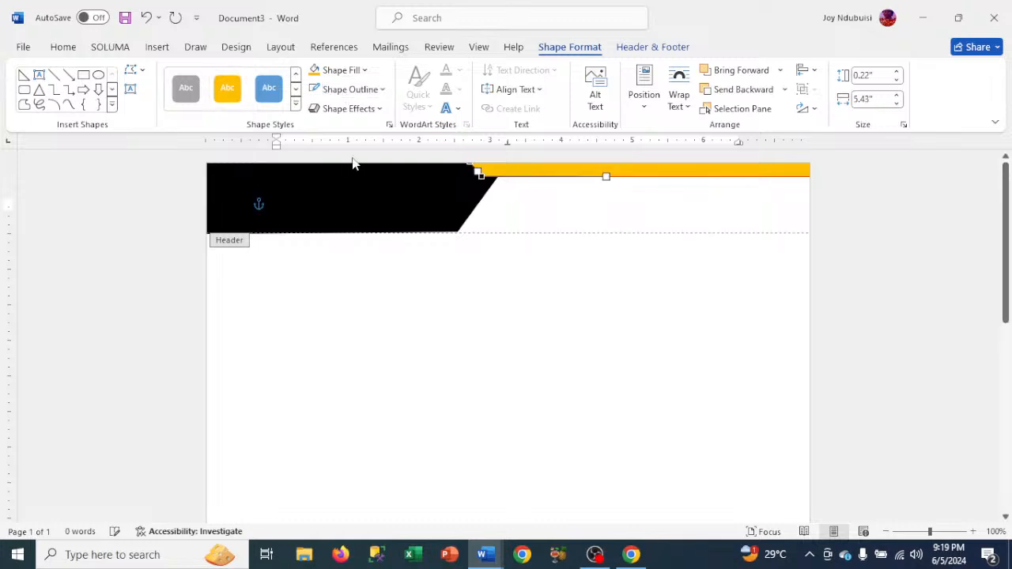
# Set the gold bar's outline weight to 2¼ pt and return to the document body
pyautogui.click(336, 93)
pyautogui.moveTo(380, 338)
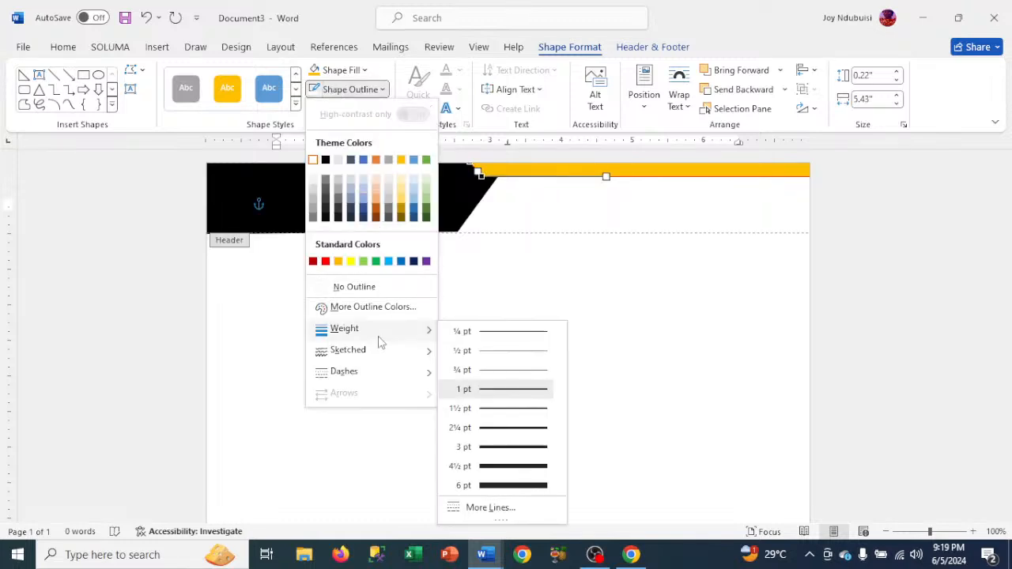
pyautogui.click(515, 431)
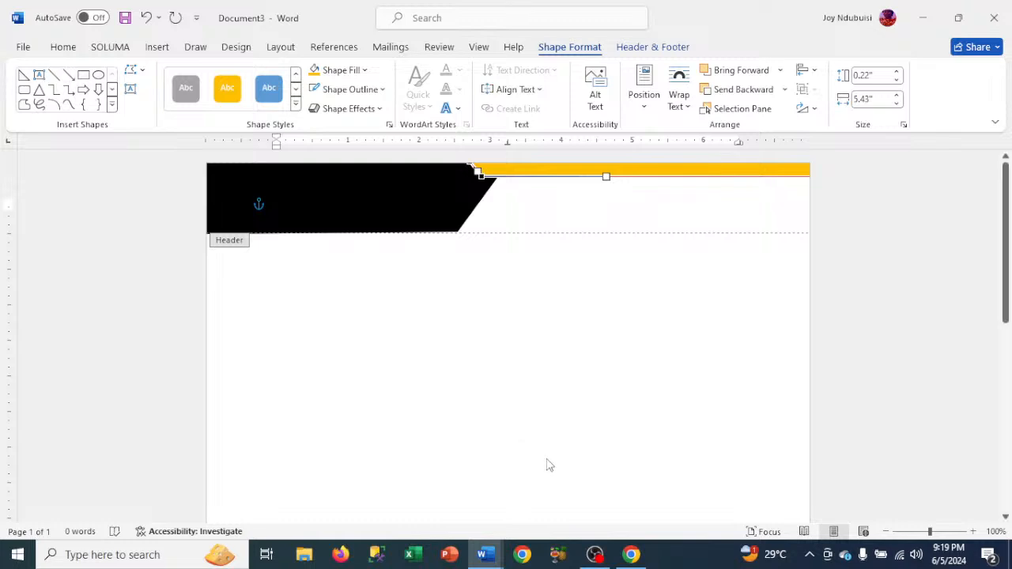
pyautogui.doubleClick(510, 348)
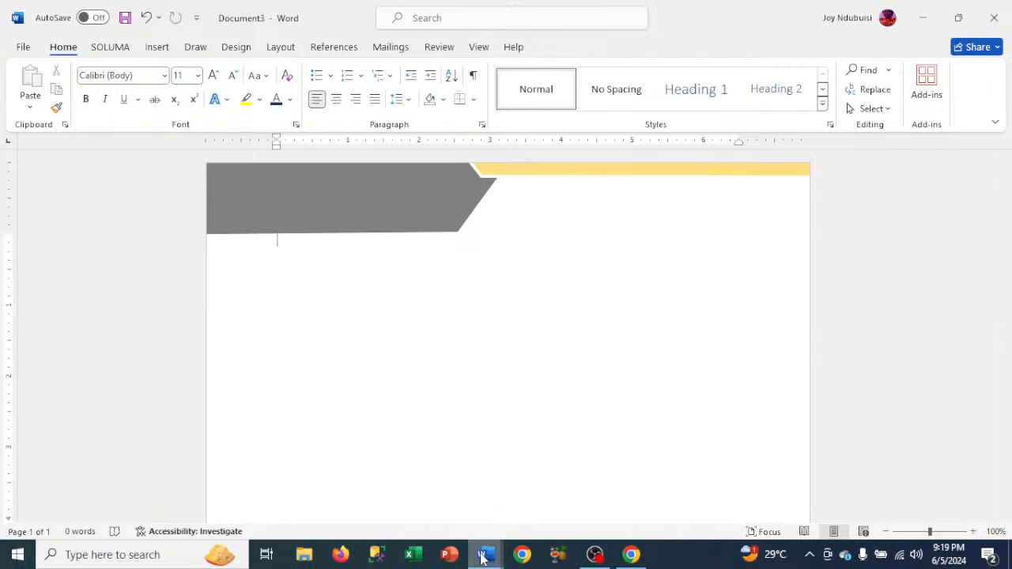
# Reduce Document2 and Document3 to smaller windows and place Document3 beside Document2 to compare their letterhead headers
pyautogui.moveTo(483, 556)
pyautogui.moveTo(486, 519)
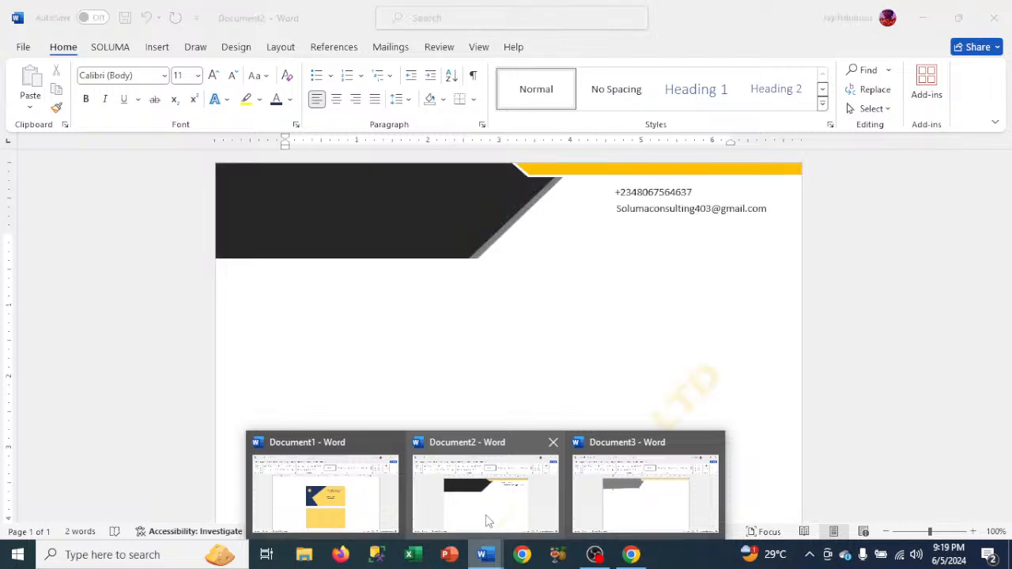
pyautogui.click(486, 519)
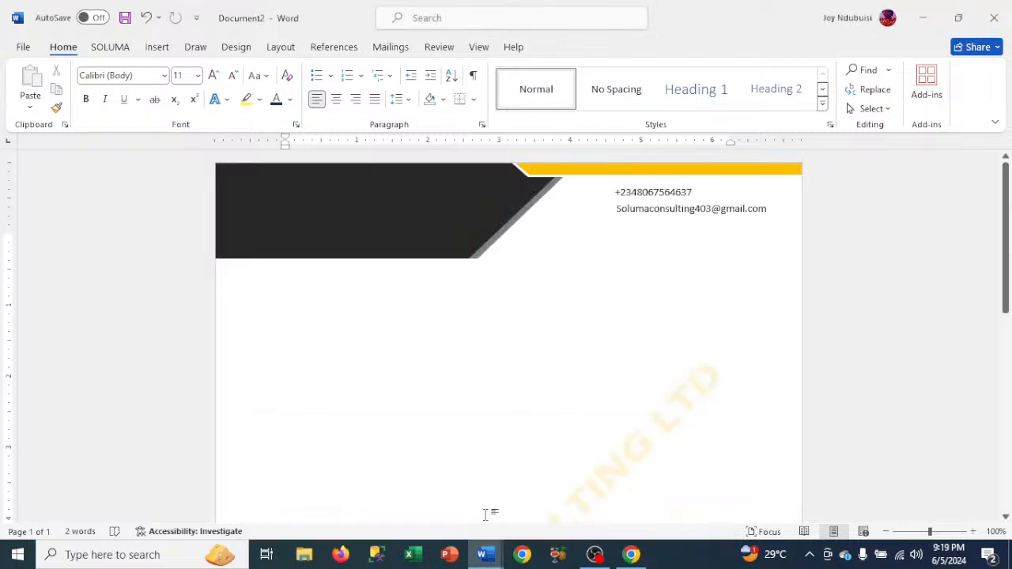
pyautogui.click(958, 17)
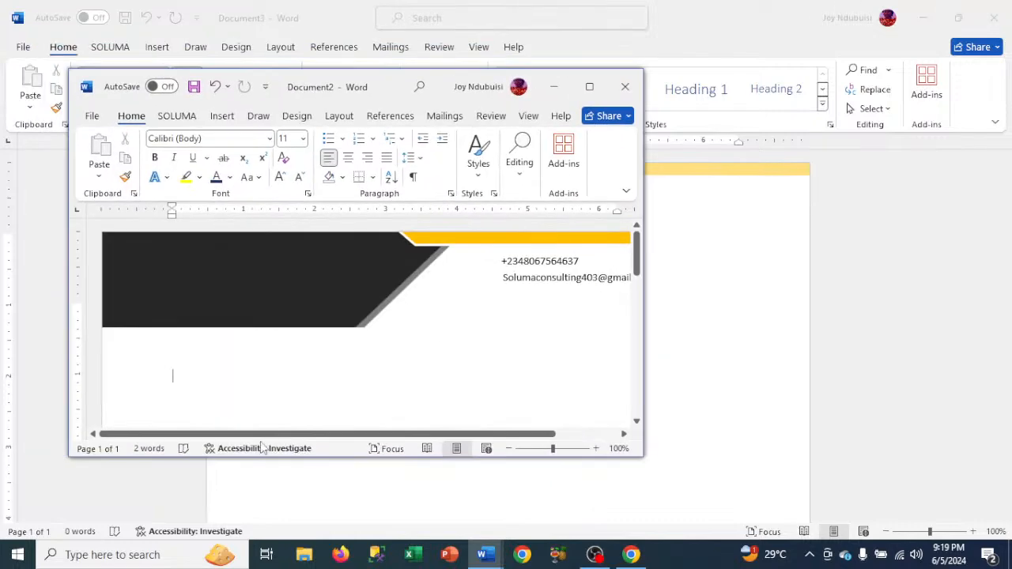
pyautogui.click(742, 294)
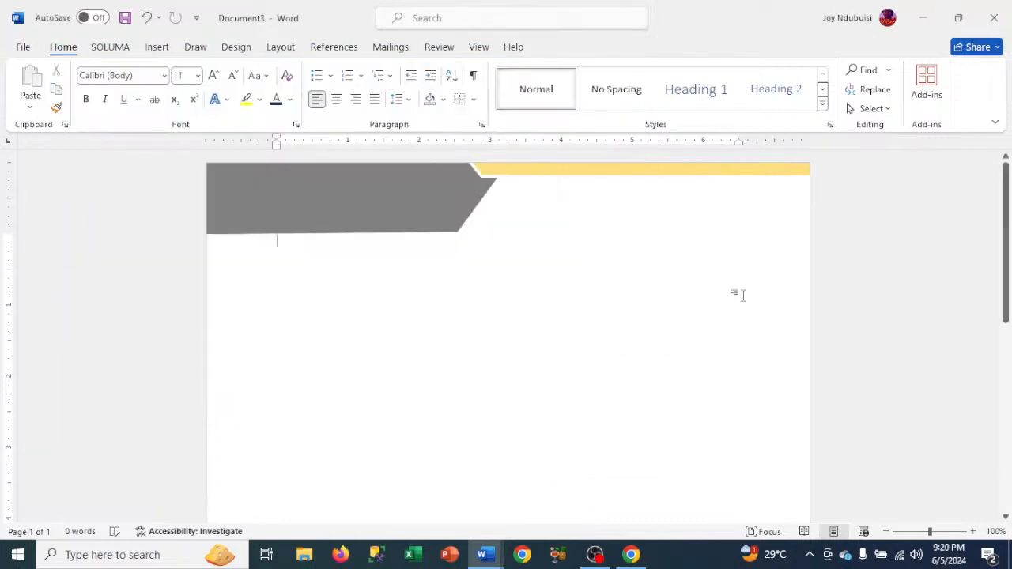
pyautogui.click(958, 18)
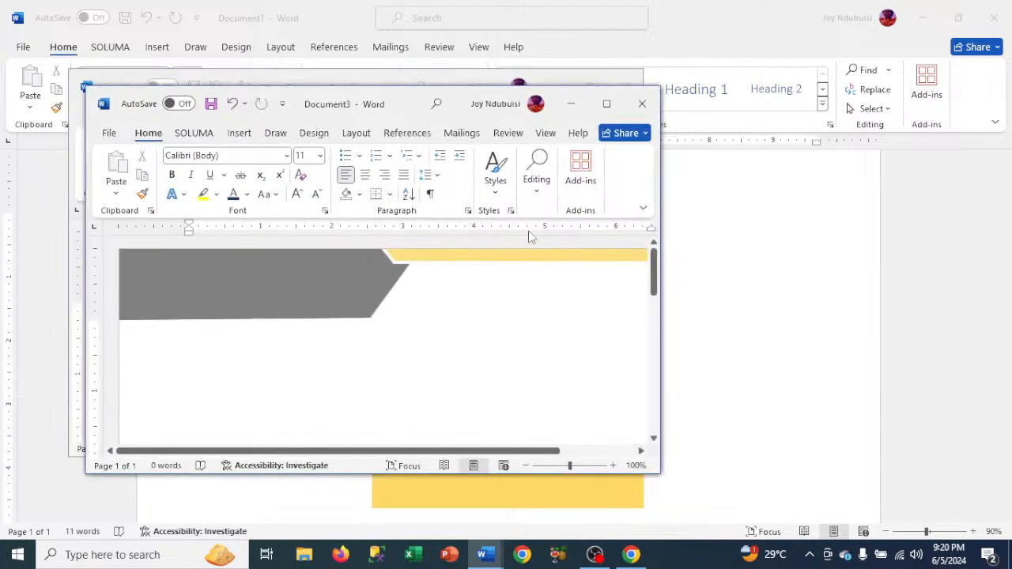
pyautogui.moveTo(408, 107); pyautogui.dragTo(681, 91)
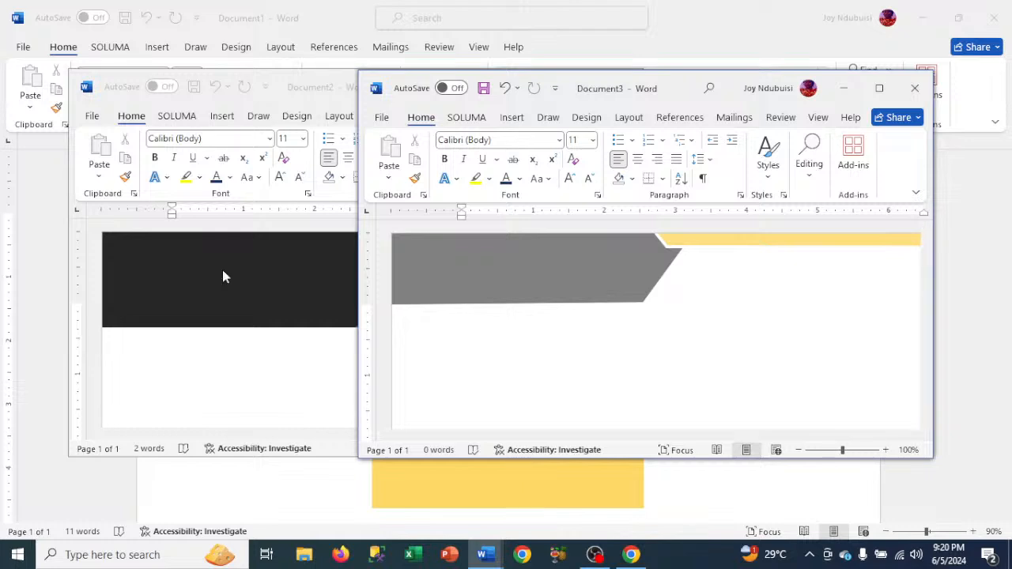
# Enter and leave Document3's header area to view its shapes, and minimize Document3 and Document2 to return to Document1
pyautogui.doubleClick(567, 267)
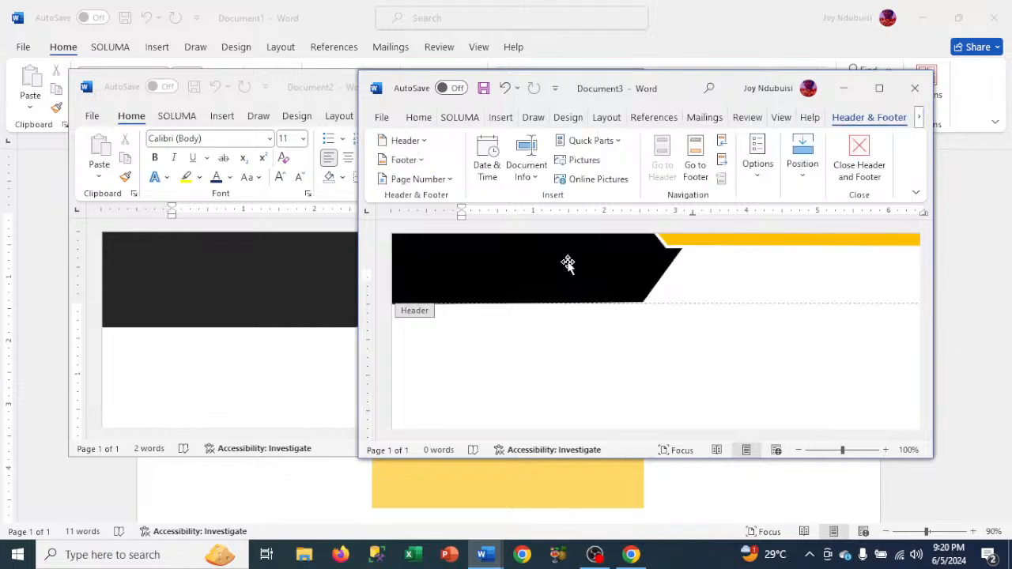
pyautogui.doubleClick(541, 369)
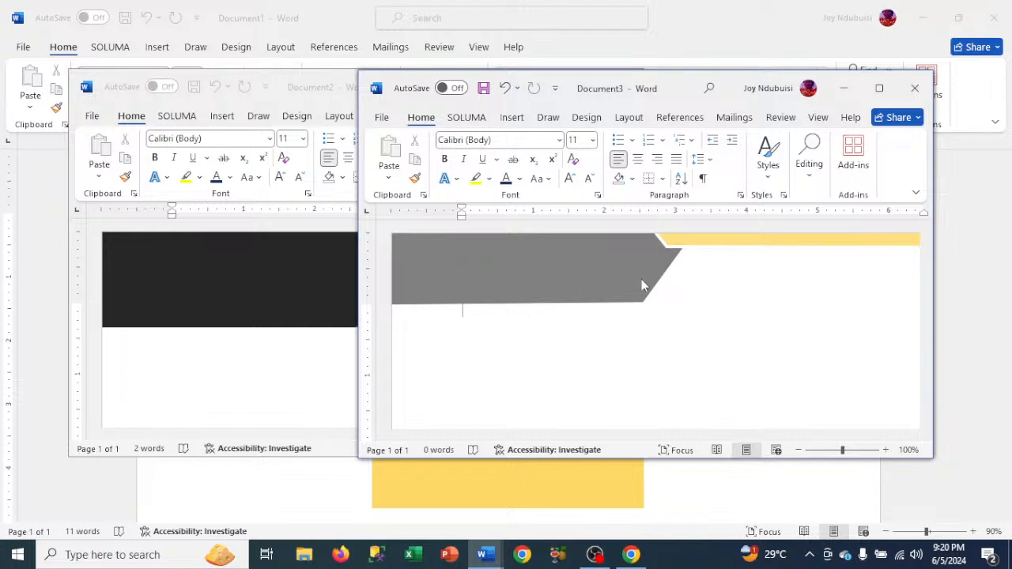
pyautogui.click(843, 88)
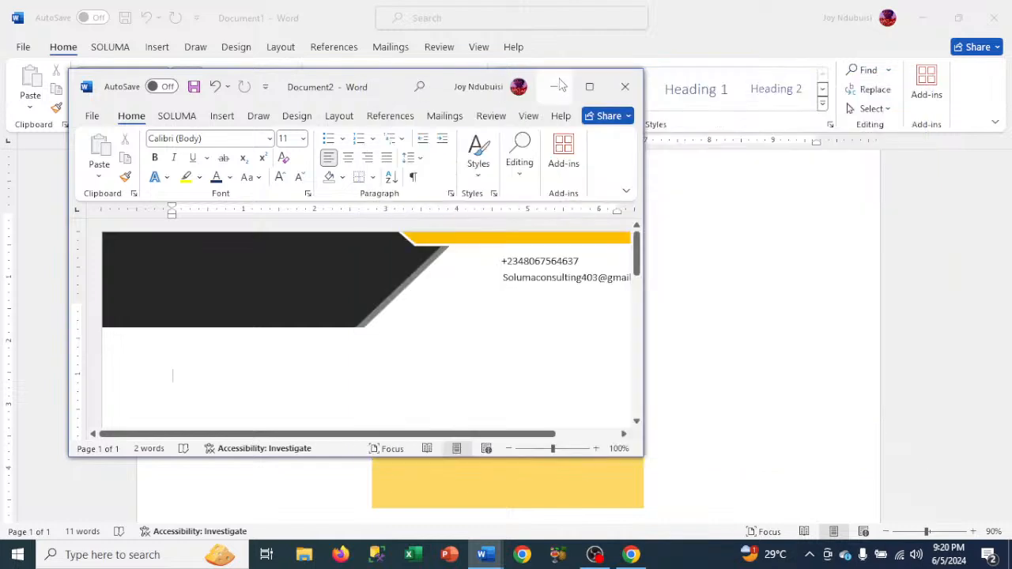
pyautogui.click(555, 87)
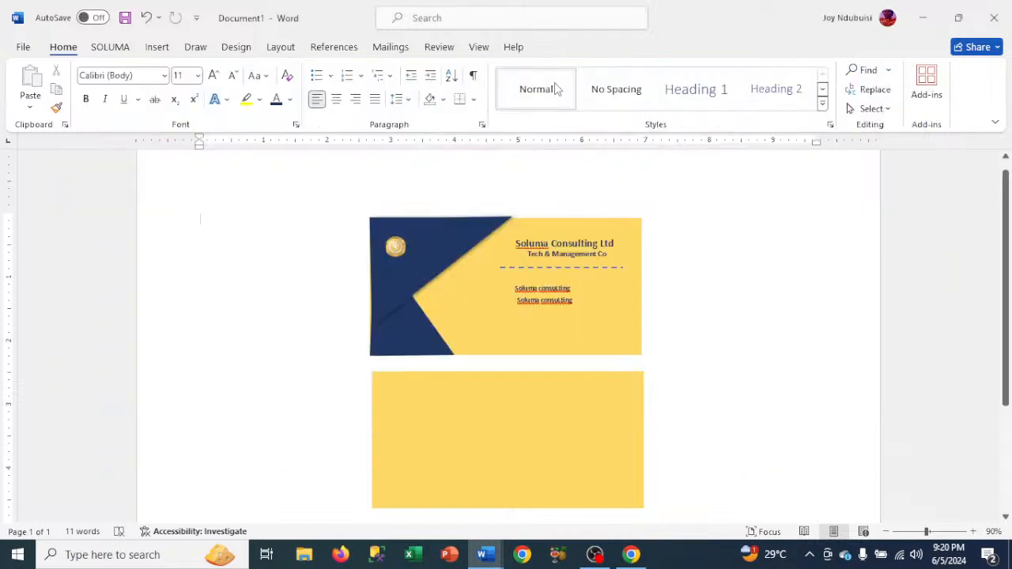